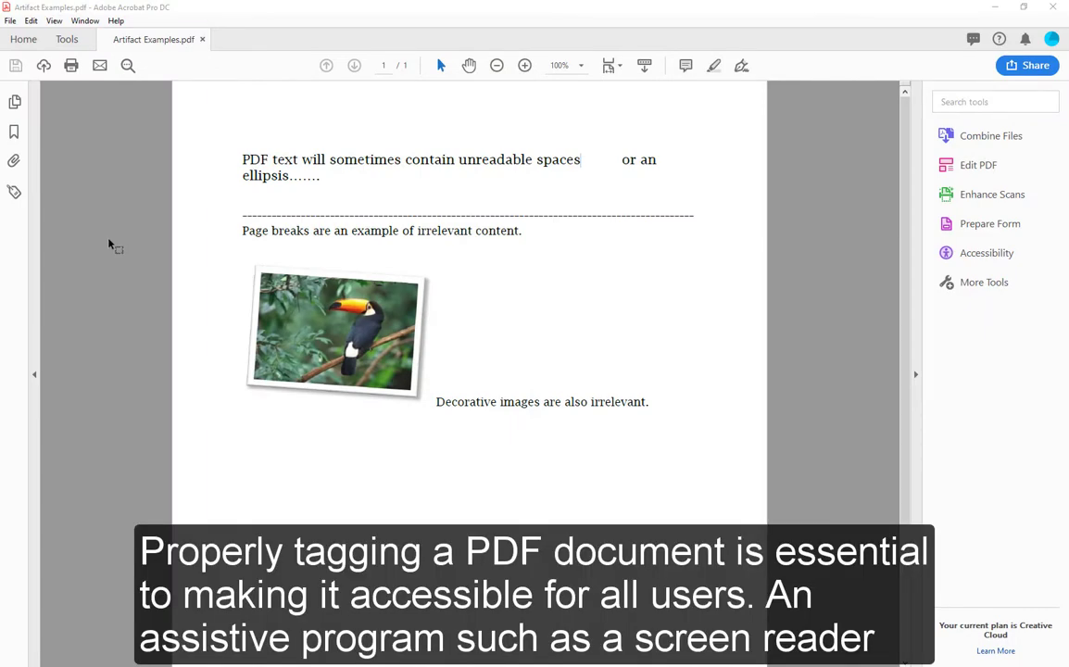
- Show the document's tag tree and highlight all page content covered by the <Document> tag
{"action": "left_click", "coordinate": [14, 192]}
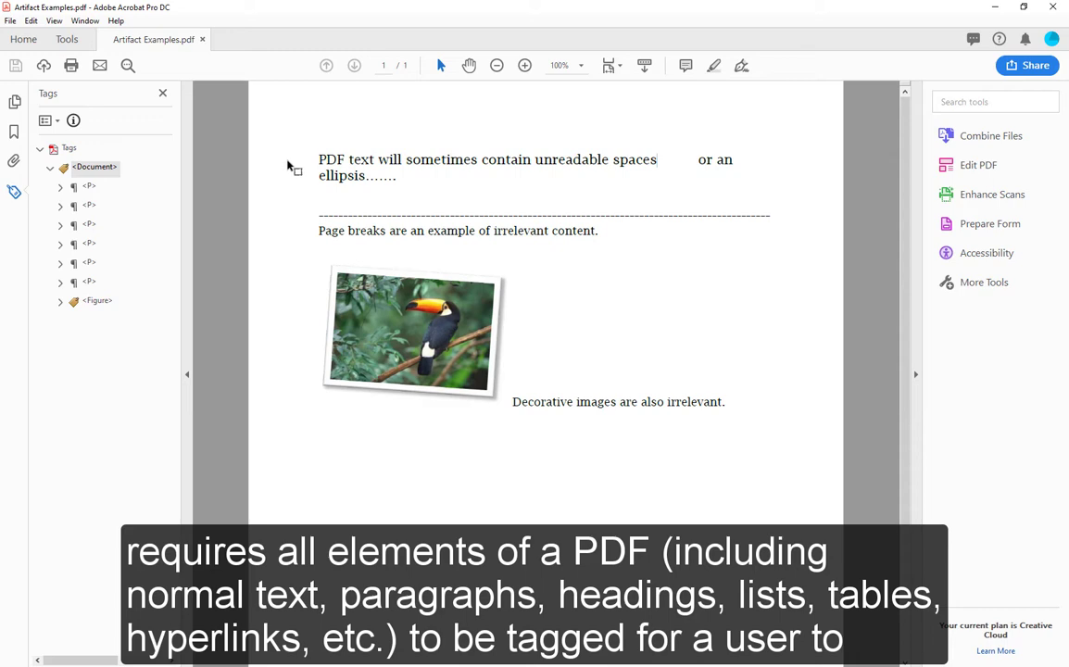
{"action": "left_click_drag", "start_coordinate": [317, 159], "coordinate": [454, 157]}
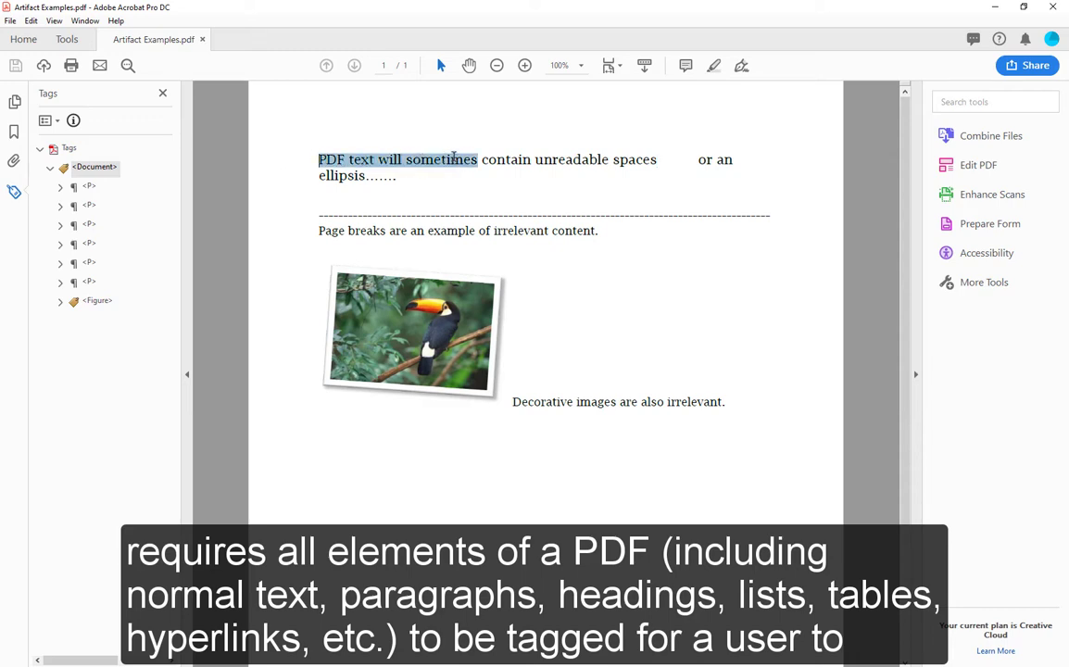
{"action": "left_click", "coordinate": [237, 176]}
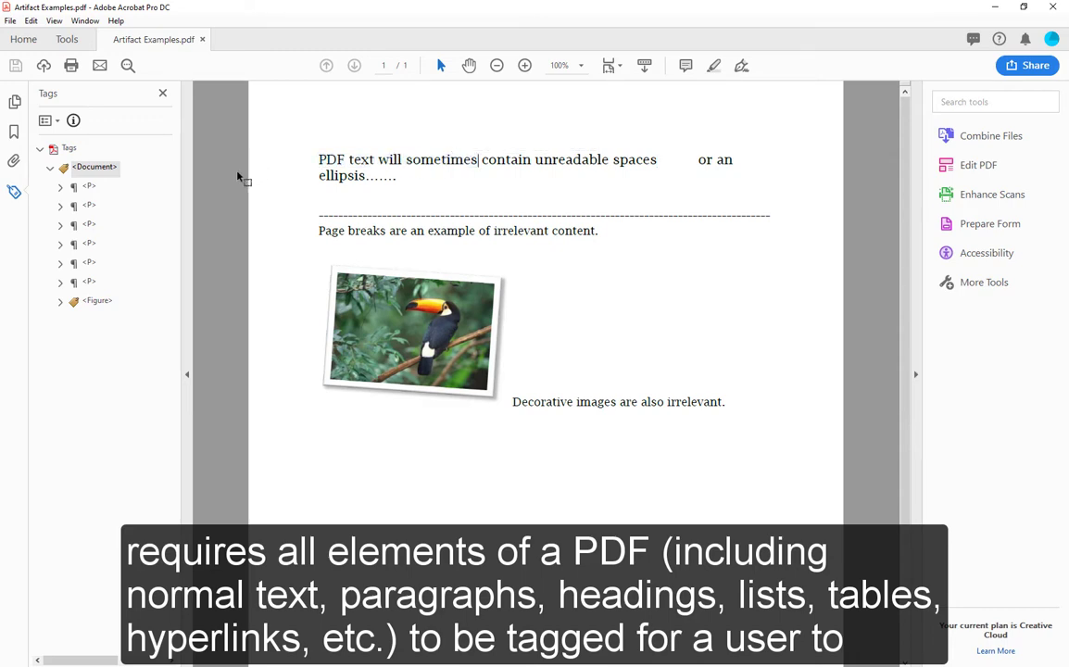
{"action": "left_click", "coordinate": [102, 167]}
{"action": "left_click", "coordinate": [88, 189]}
{"action": "left_click", "coordinate": [64, 172]}
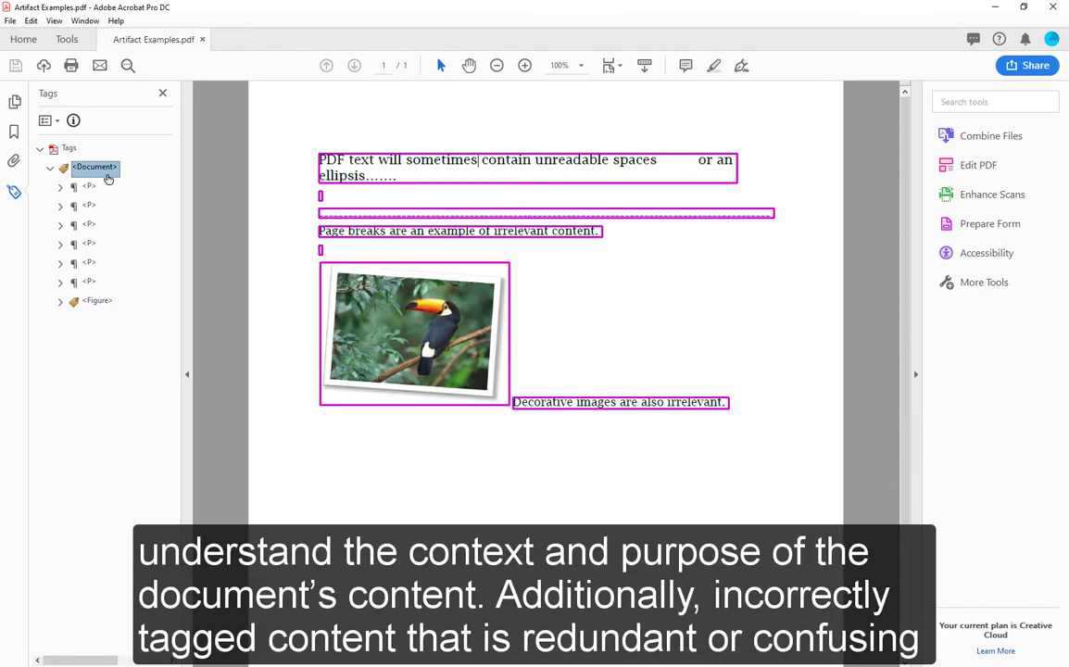
{"action": "left_click", "coordinate": [215, 200]}
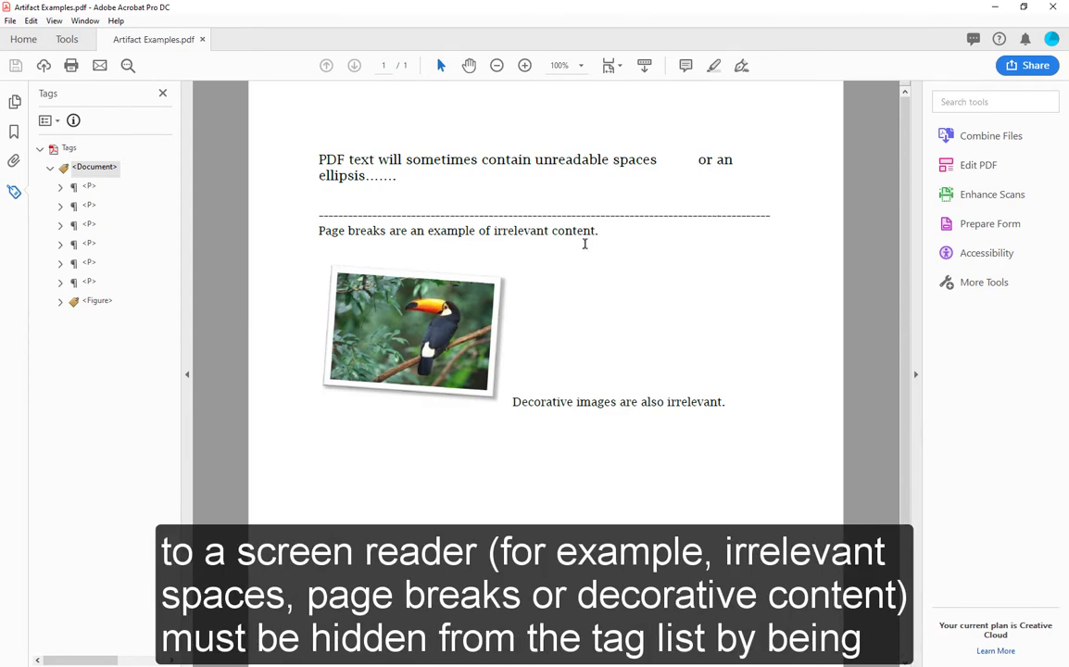
{"action": "mouse_move", "coordinate": [447, 328]}
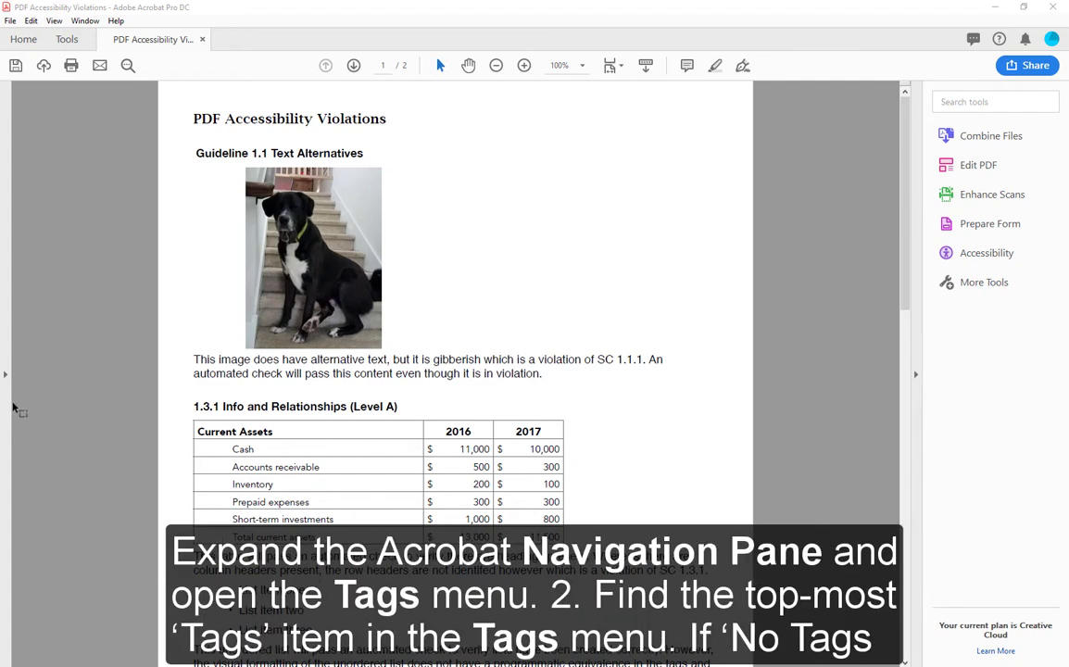
- Show the empty tag tree of the PDF Accessibility Violations document and create a tags root
{"action": "left_click", "coordinate": [6, 374]}
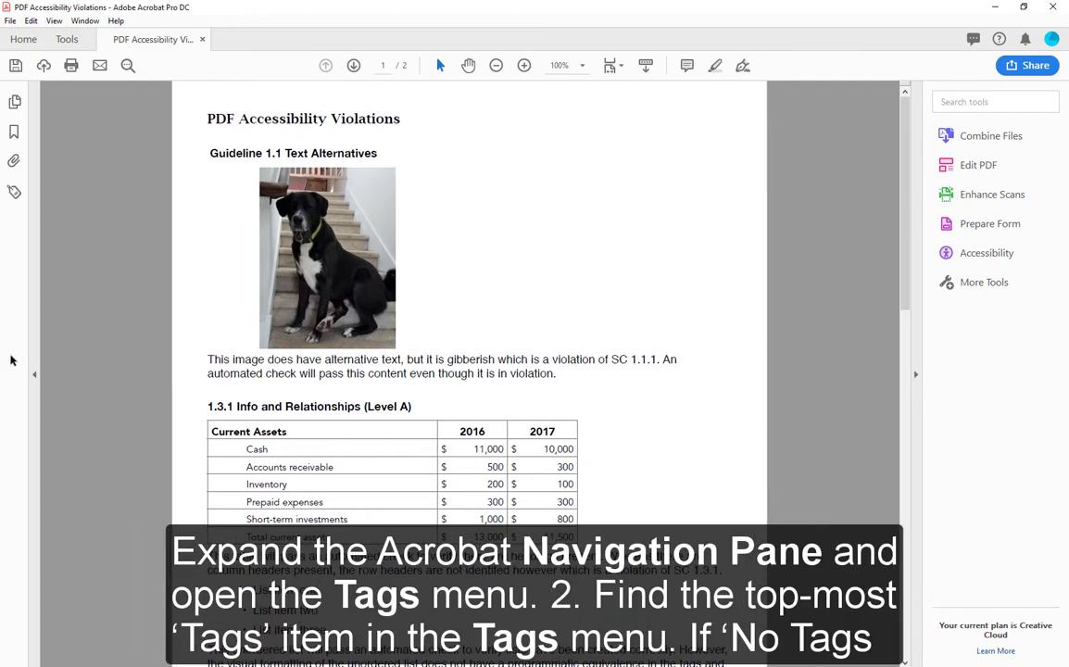
{"action": "left_click", "coordinate": [15, 193]}
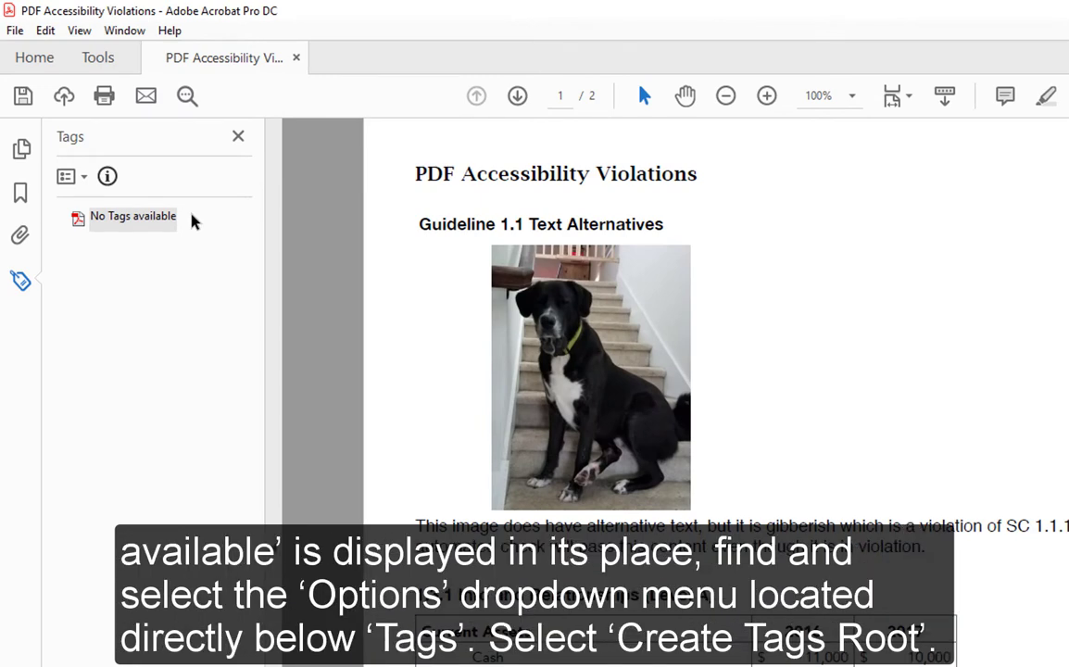
{"action": "left_click", "coordinate": [72, 177]}
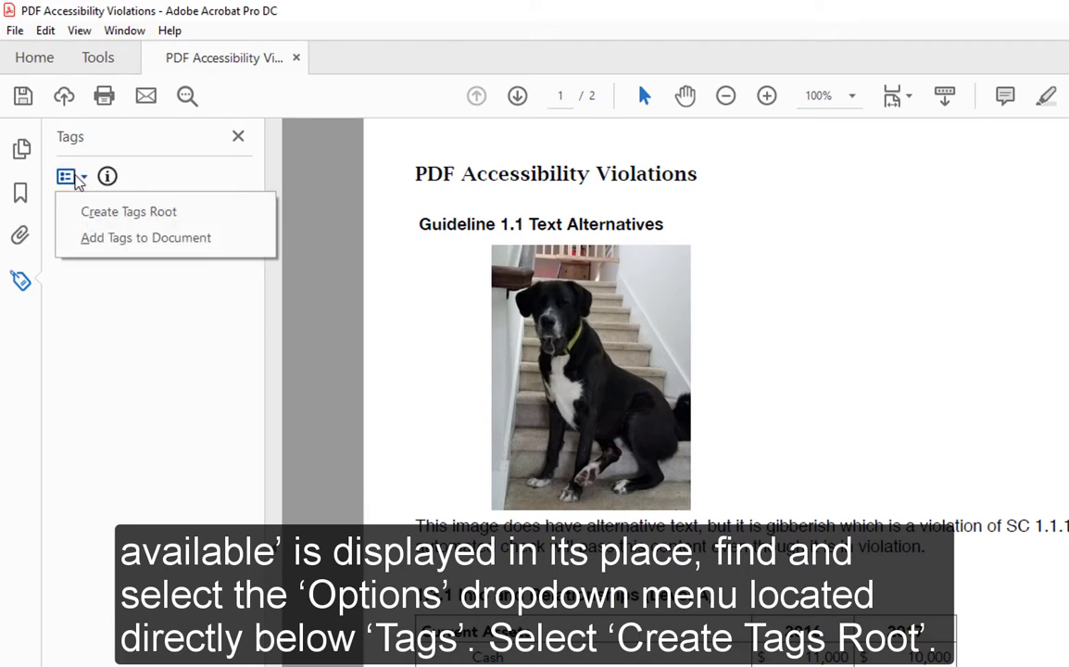
{"action": "left_click", "coordinate": [202, 213]}
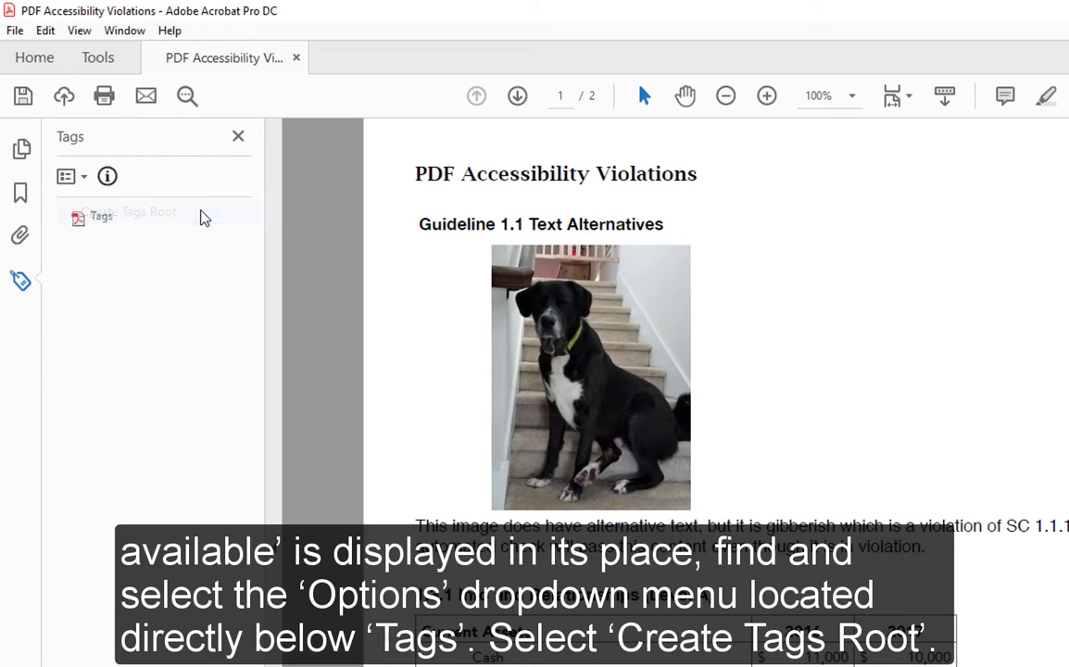
- Mark the document as a tagged PDF on the tags root and check that the option is enabled
{"action": "left_click", "coordinate": [100, 219]}
{"action": "right_click", "coordinate": [100, 221]}
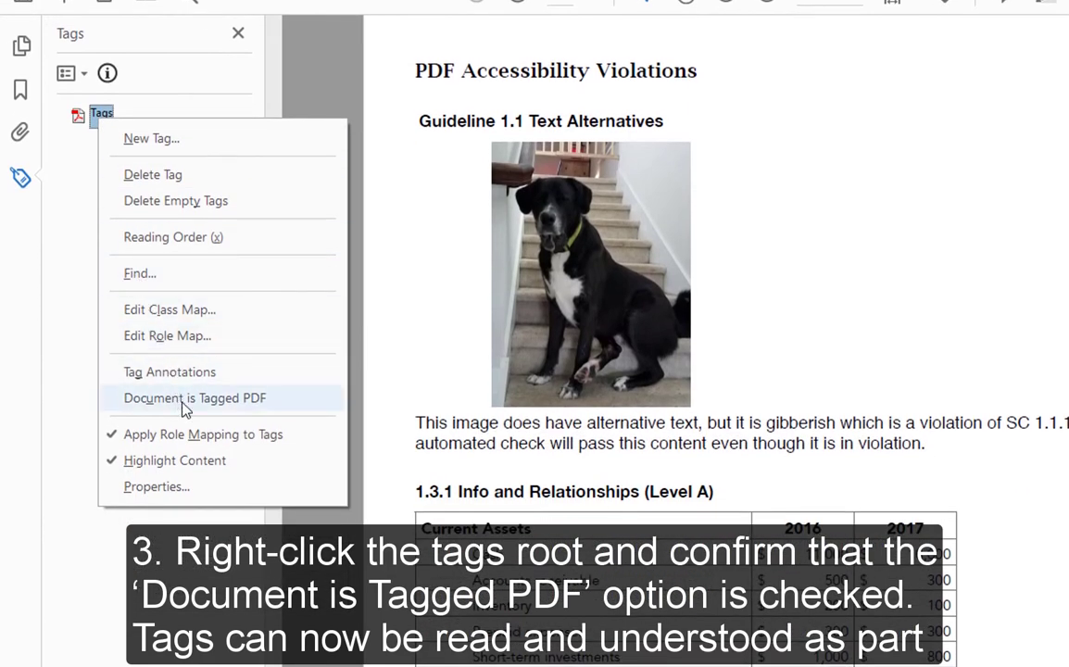
{"action": "left_click", "coordinate": [287, 405]}
{"action": "right_click", "coordinate": [103, 113]}
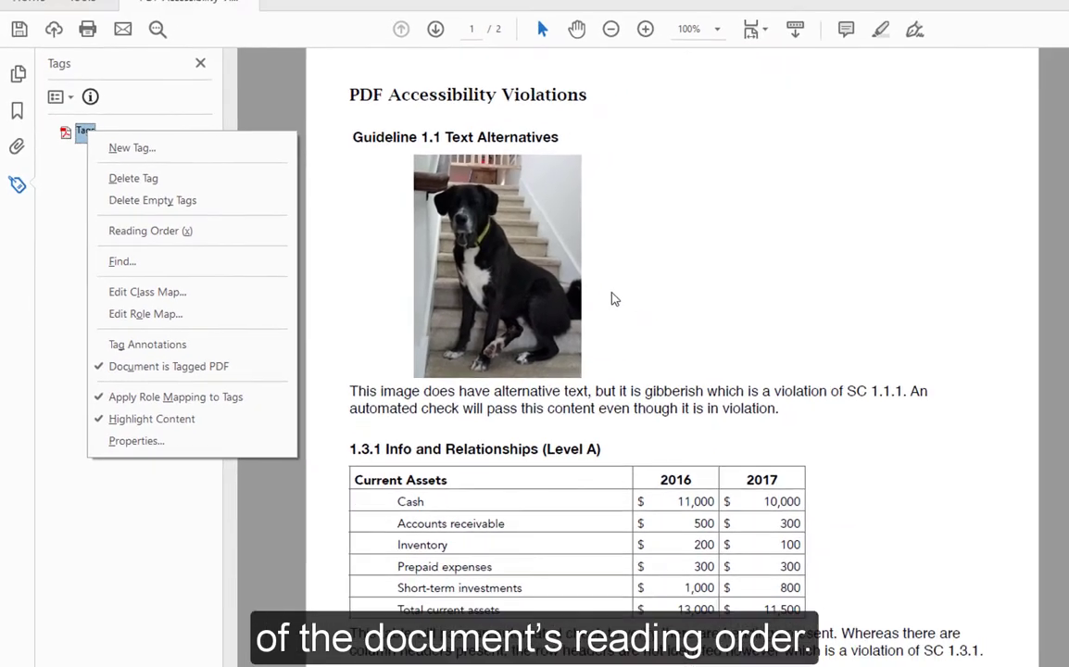
{"action": "left_click", "coordinate": [612, 298]}
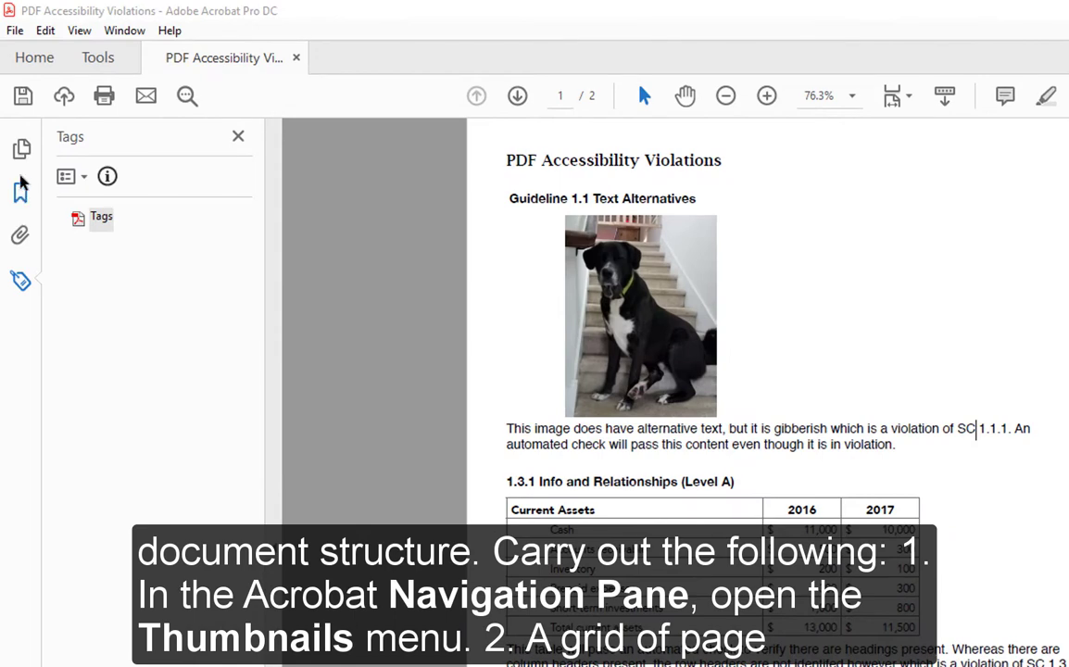
- Set the tab order of both pages to Use Document Structure in the page properties
{"action": "left_click", "coordinate": [23, 156]}
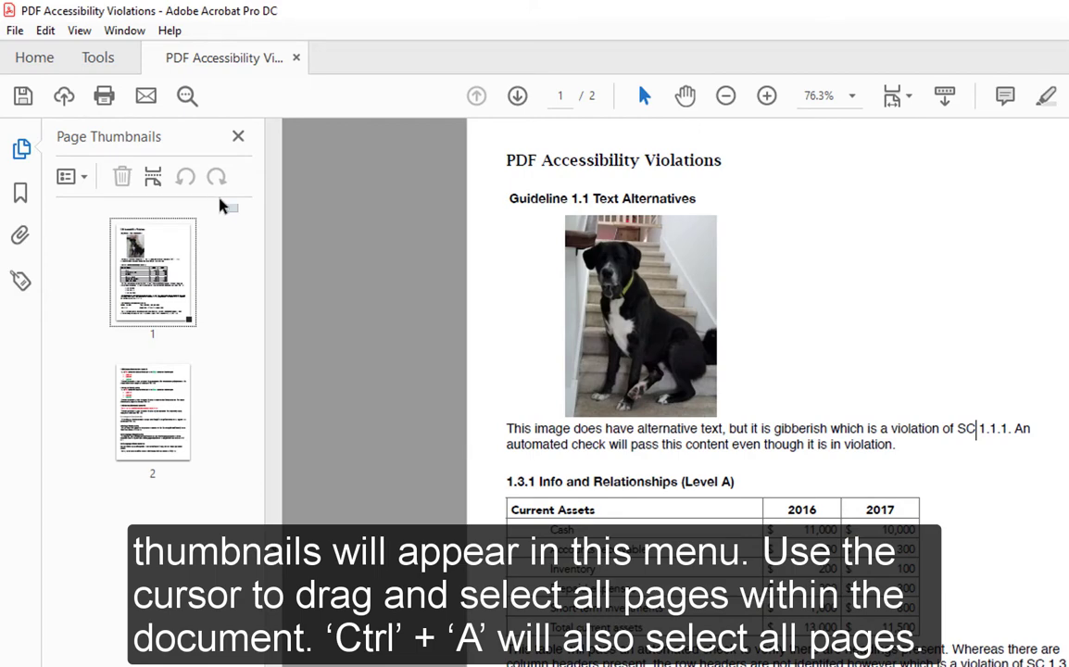
{"action": "left_click_drag", "start_coordinate": [100, 199], "coordinate": [84, 498]}
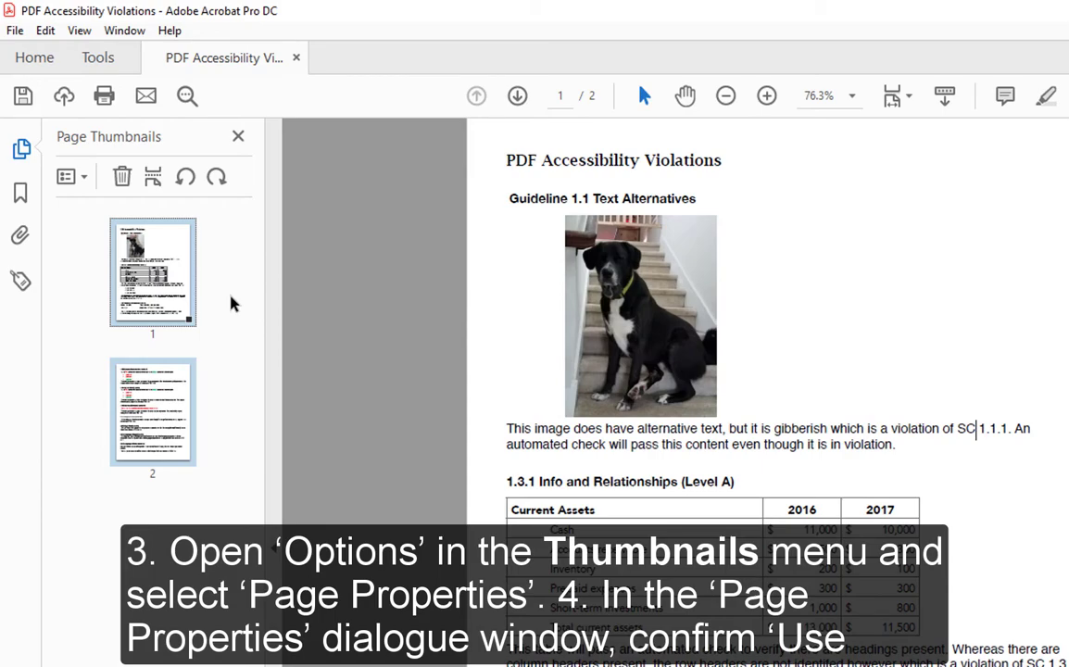
{"action": "left_click", "coordinate": [83, 183]}
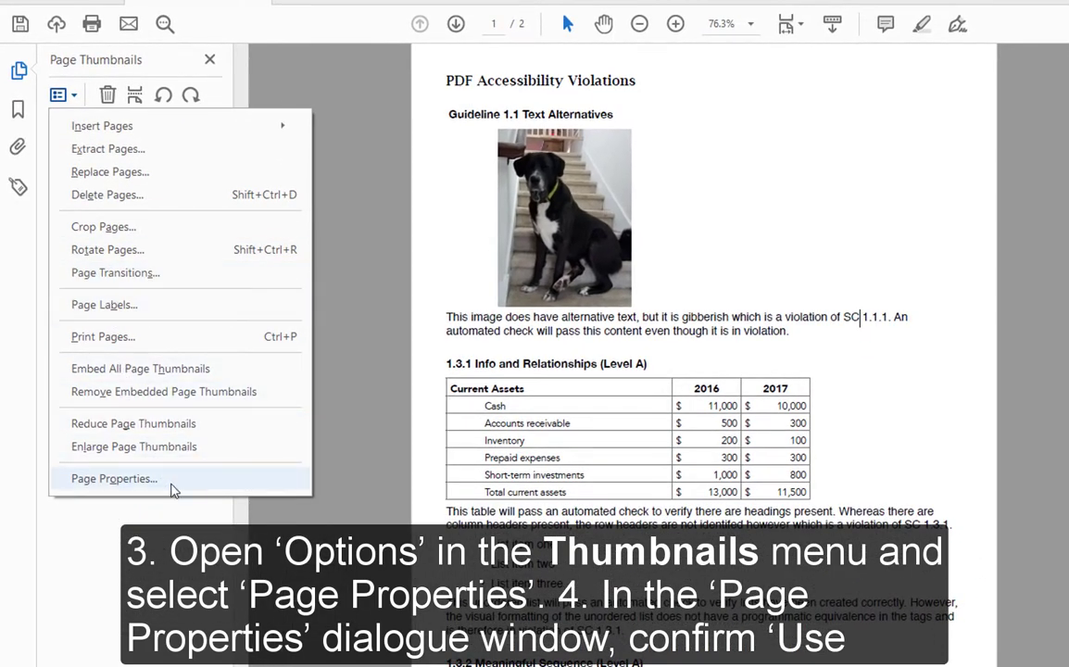
{"action": "left_click", "coordinate": [167, 479]}
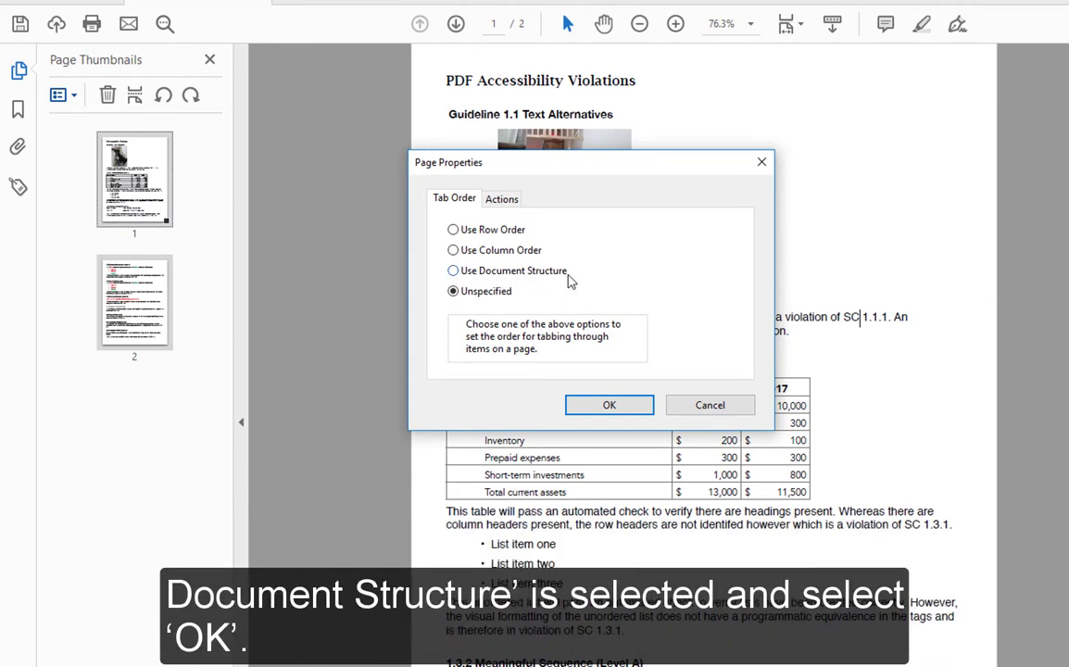
{"action": "left_click", "coordinate": [453, 270]}
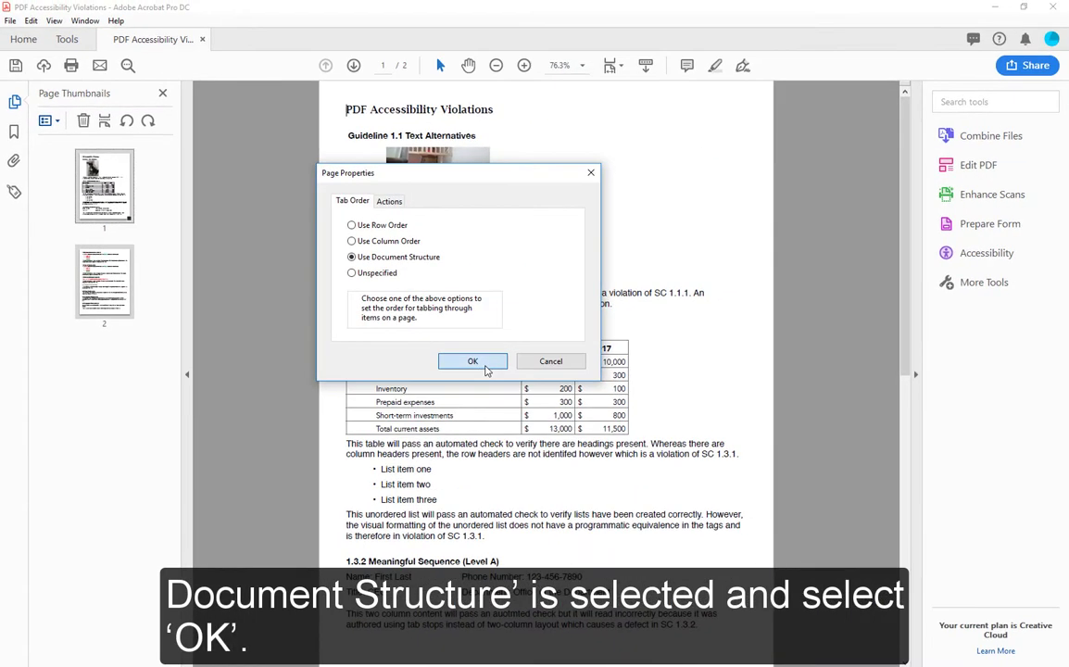
{"action": "left_click", "coordinate": [605, 403]}
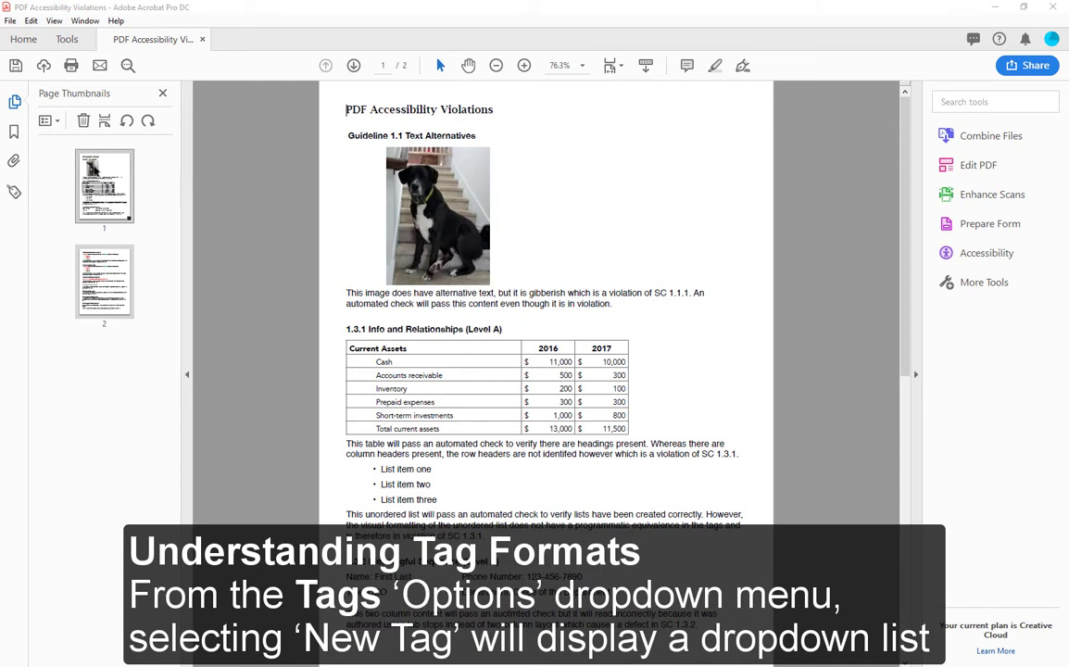
- Add a new tag of type Table Of Contents under the tags root, leaving its title blank
{"action": "left_click", "coordinate": [14, 193]}
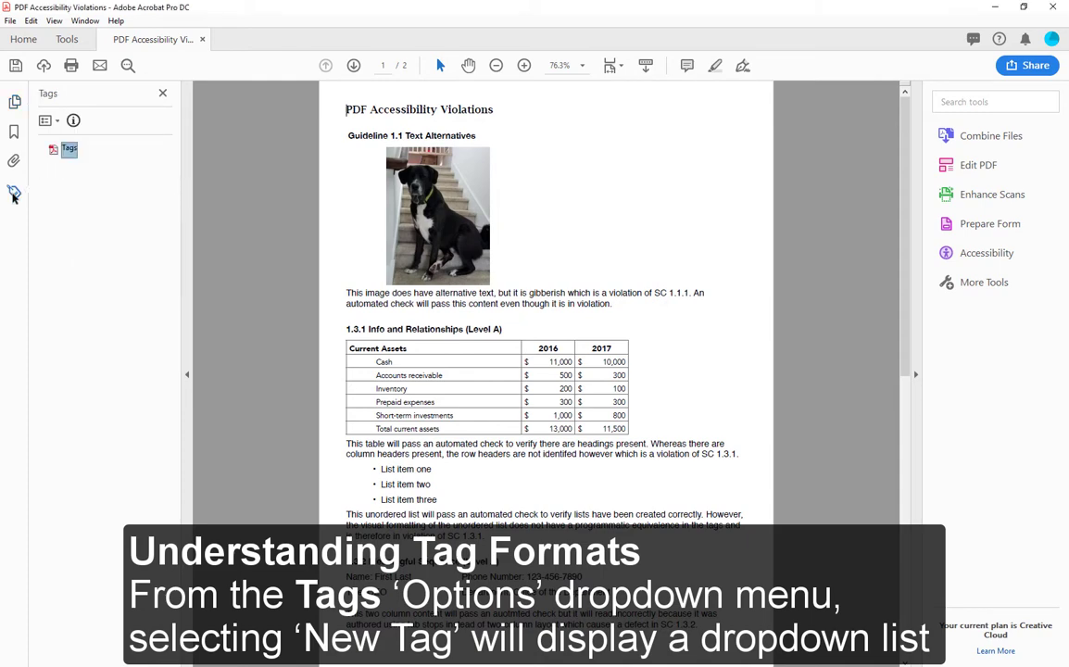
{"action": "left_click", "coordinate": [56, 121]}
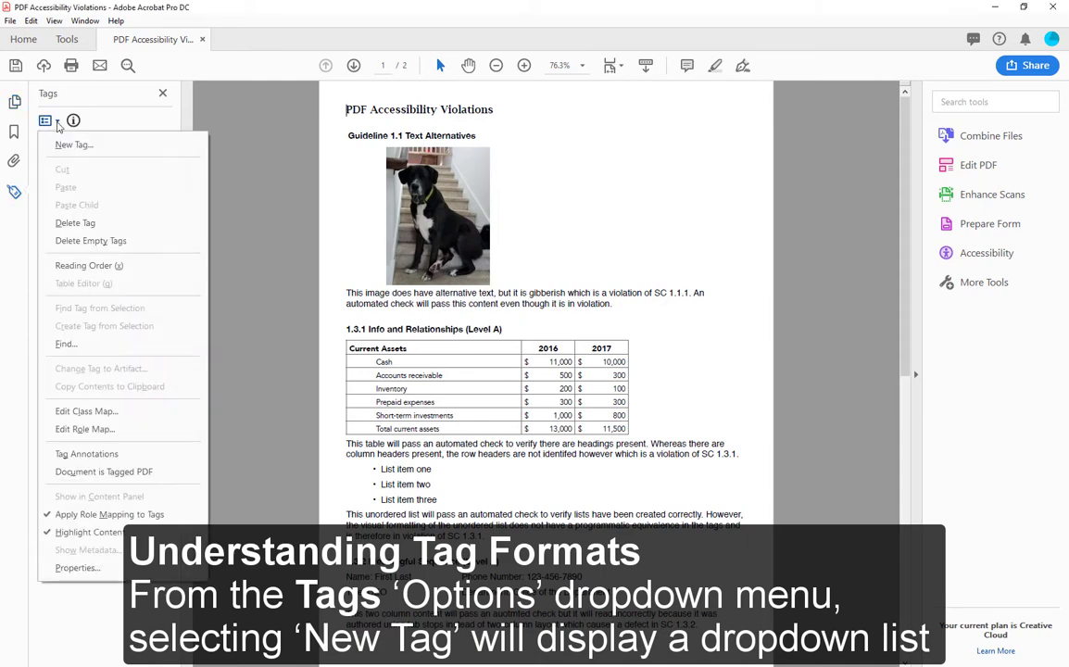
{"action": "left_click", "coordinate": [158, 153]}
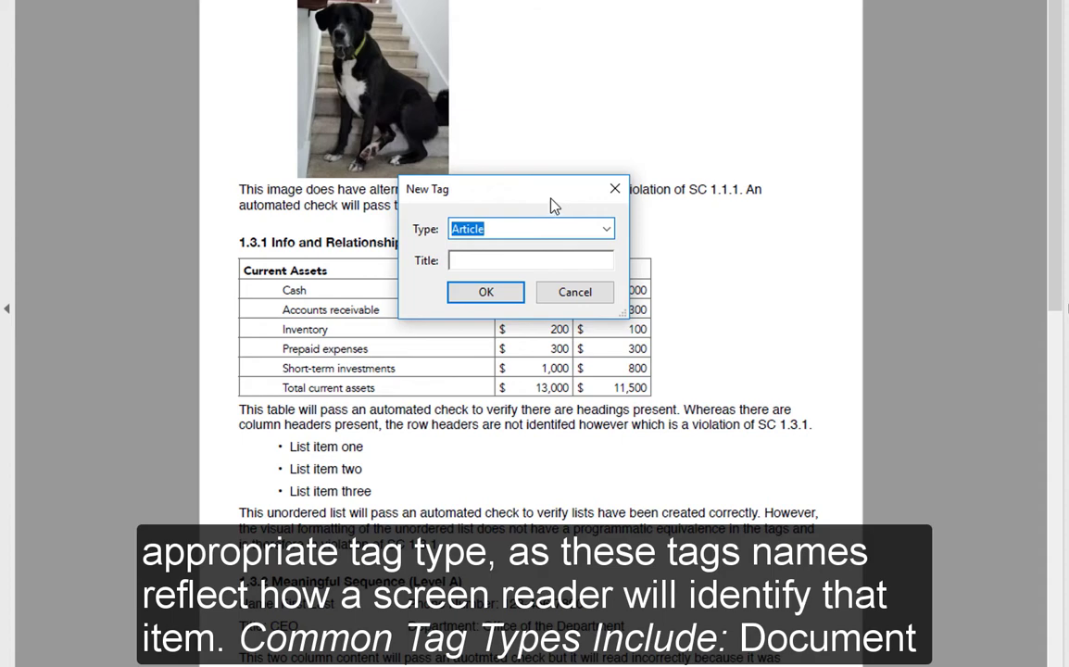
{"action": "left_click", "coordinate": [607, 230]}
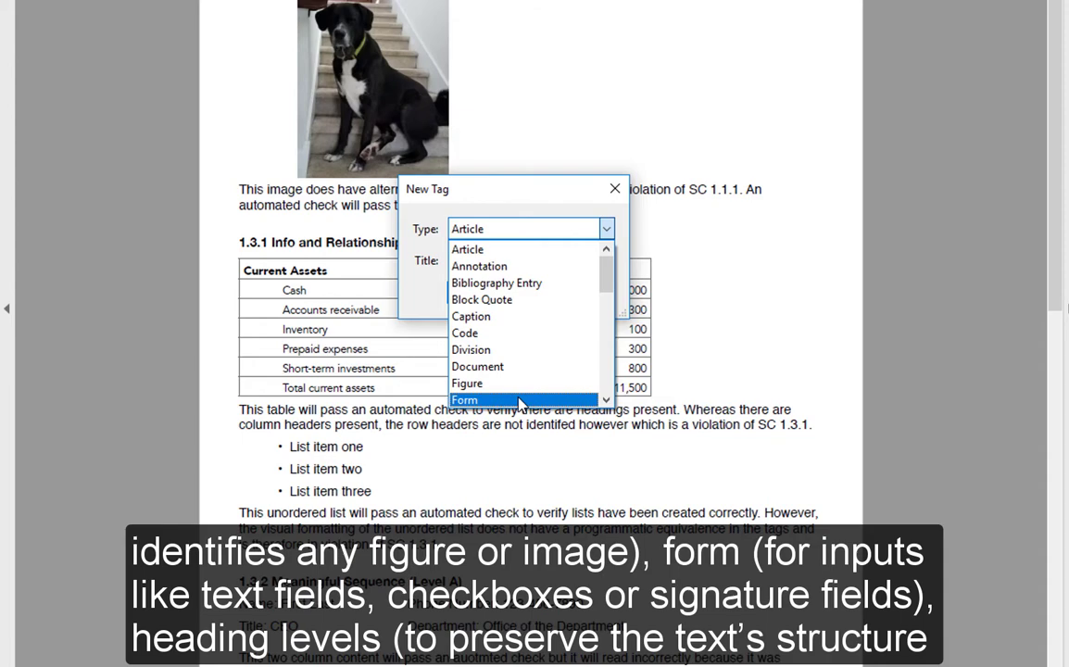
{"action": "scroll", "coordinate": [519, 352], "scroll_direction": "down", "scroll_amount": 3}
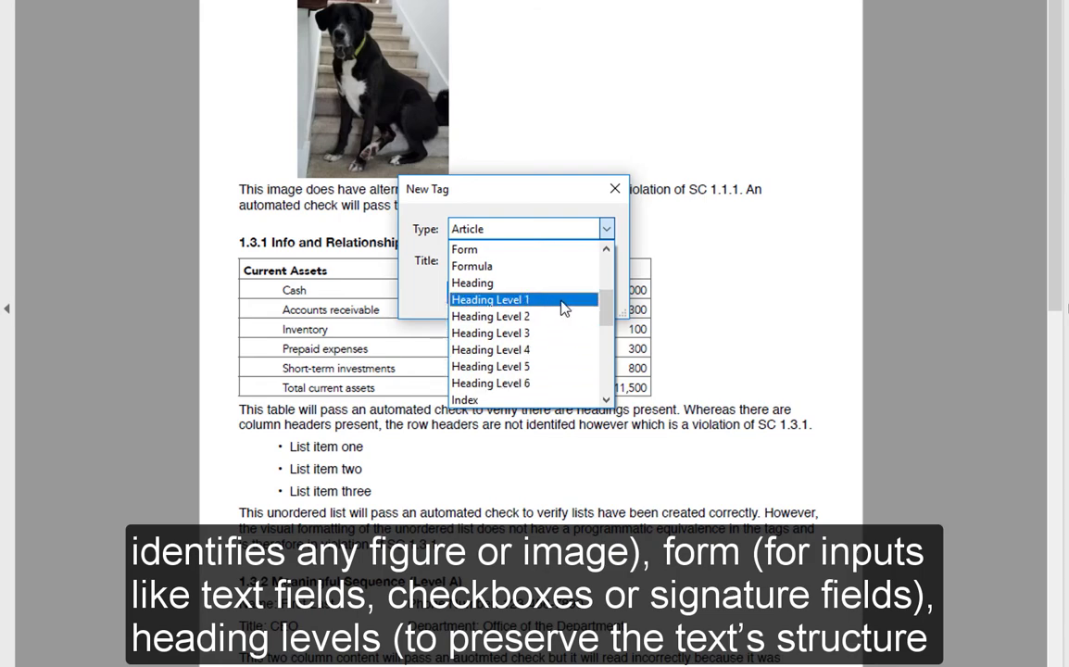
{"action": "scroll", "coordinate": [580, 311], "scroll_direction": "down", "scroll_amount": 2}
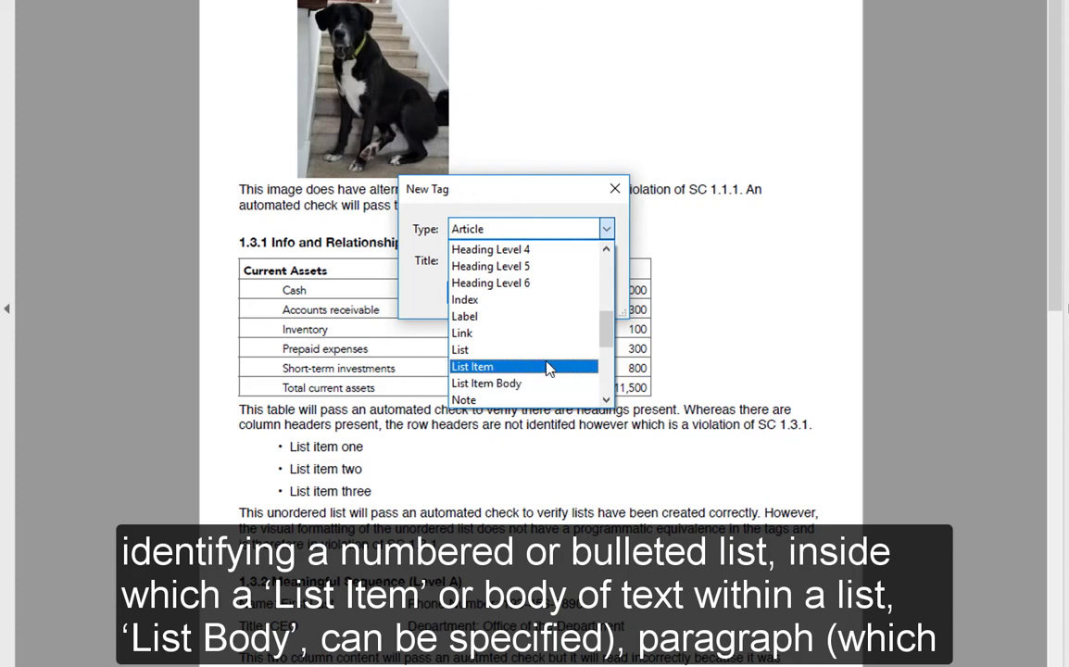
{"action": "scroll", "coordinate": [547, 358], "scroll_direction": "down", "scroll_amount": 3}
{"action": "scroll", "coordinate": [549, 358], "scroll_direction": "down", "scroll_amount": 1}
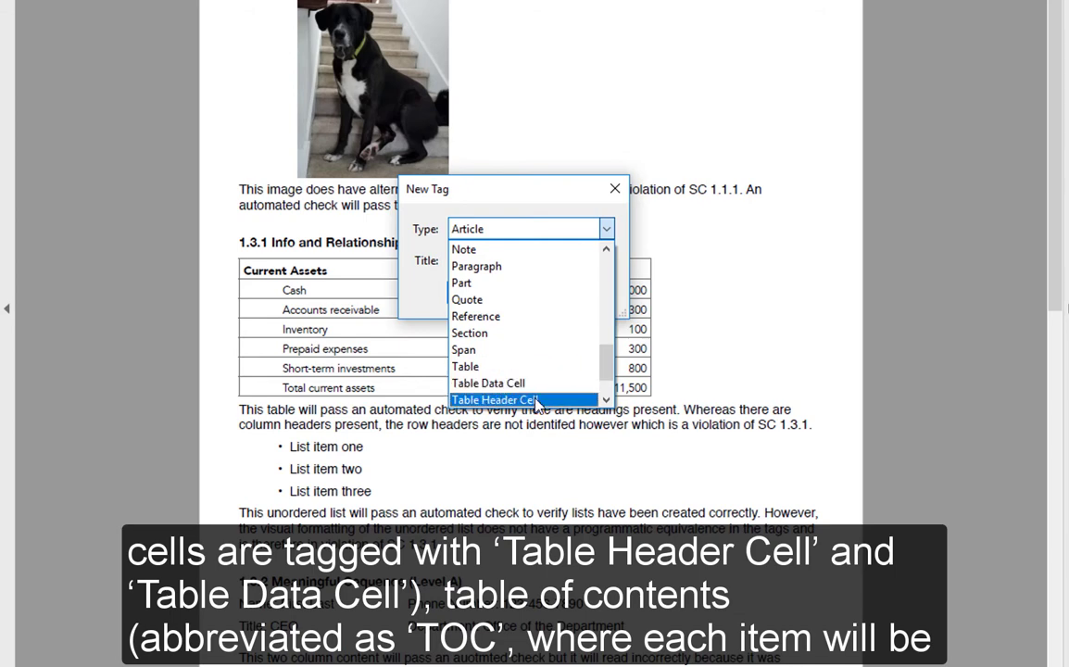
{"action": "scroll", "coordinate": [536, 400], "scroll_direction": "down", "scroll_amount": 1}
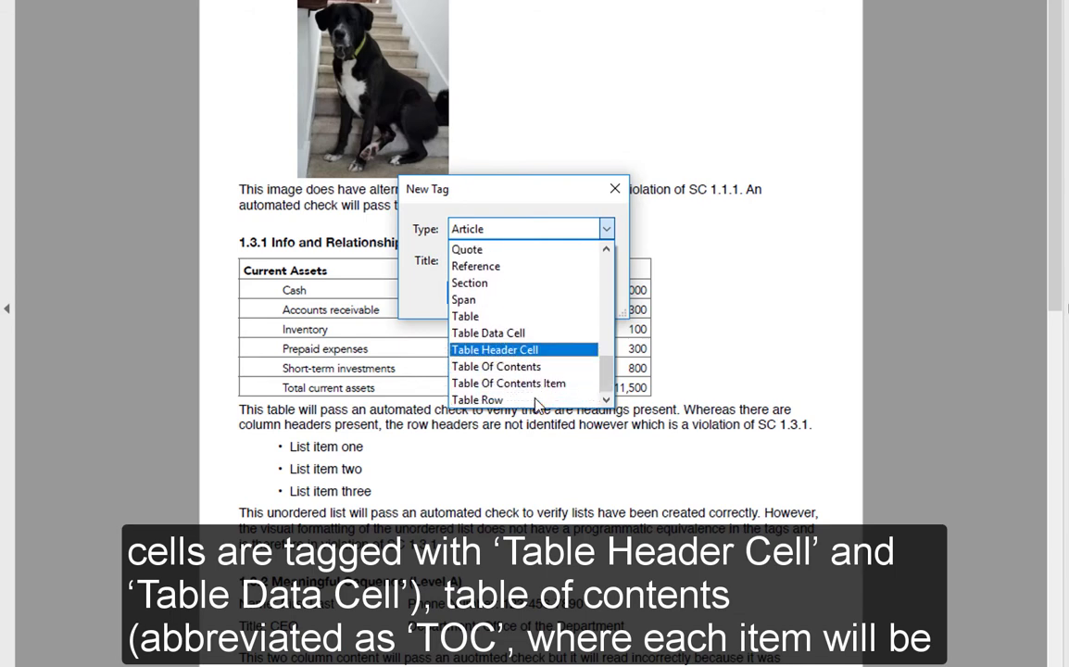
{"action": "left_click", "coordinate": [574, 372]}
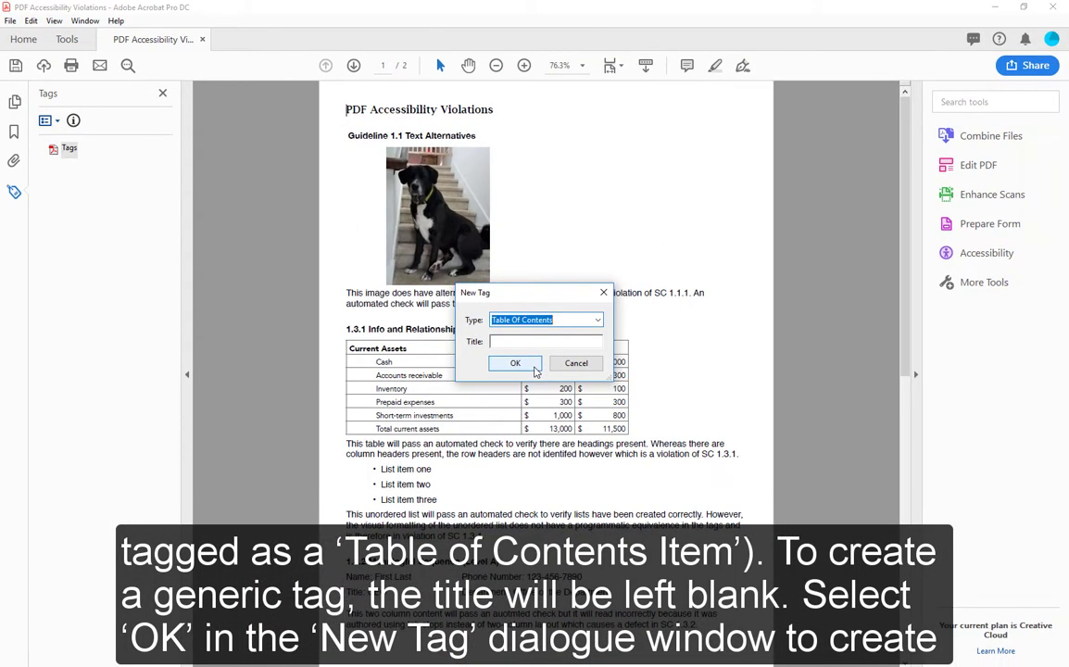
{"action": "left_click", "coordinate": [536, 371]}
{"action": "left_click", "coordinate": [515, 363]}
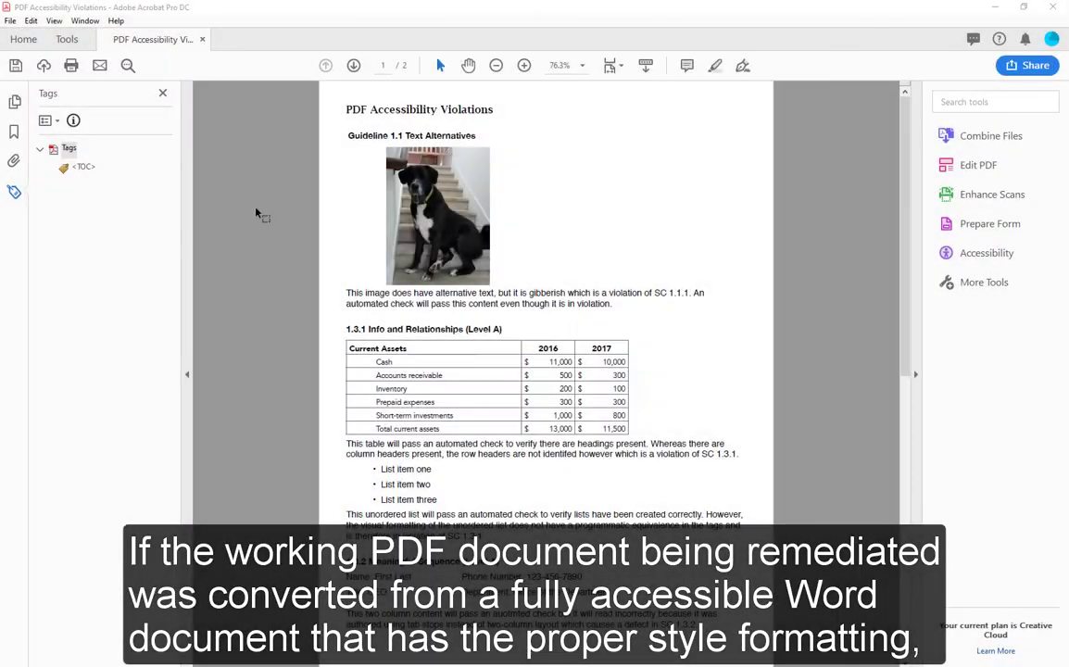
- Open the recent file Accessible Word Document and examine the content behind its <TOC>, first <H2> and following <P> tags
{"action": "left_click", "coordinate": [23, 39]}
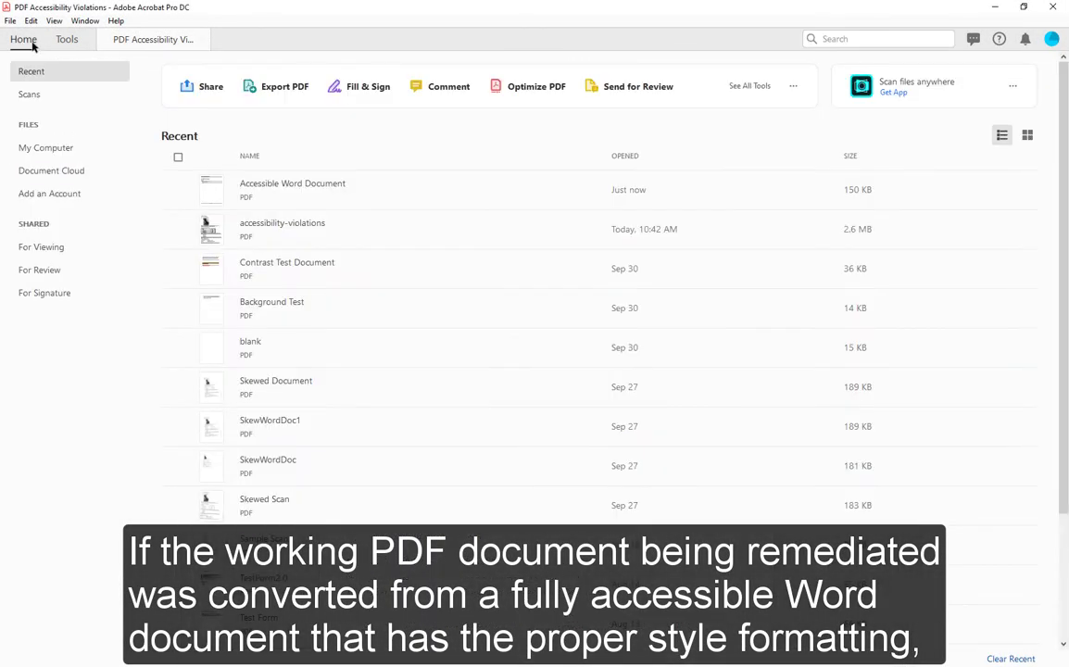
{"action": "left_click", "coordinate": [351, 193]}
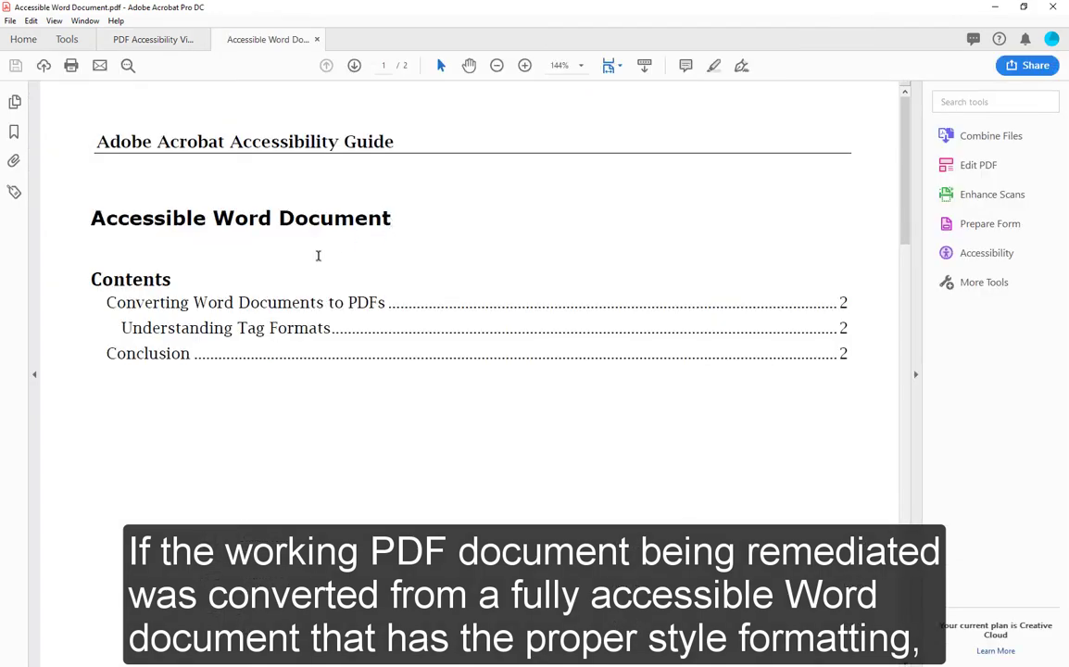
{"action": "left_click", "coordinate": [15, 192]}
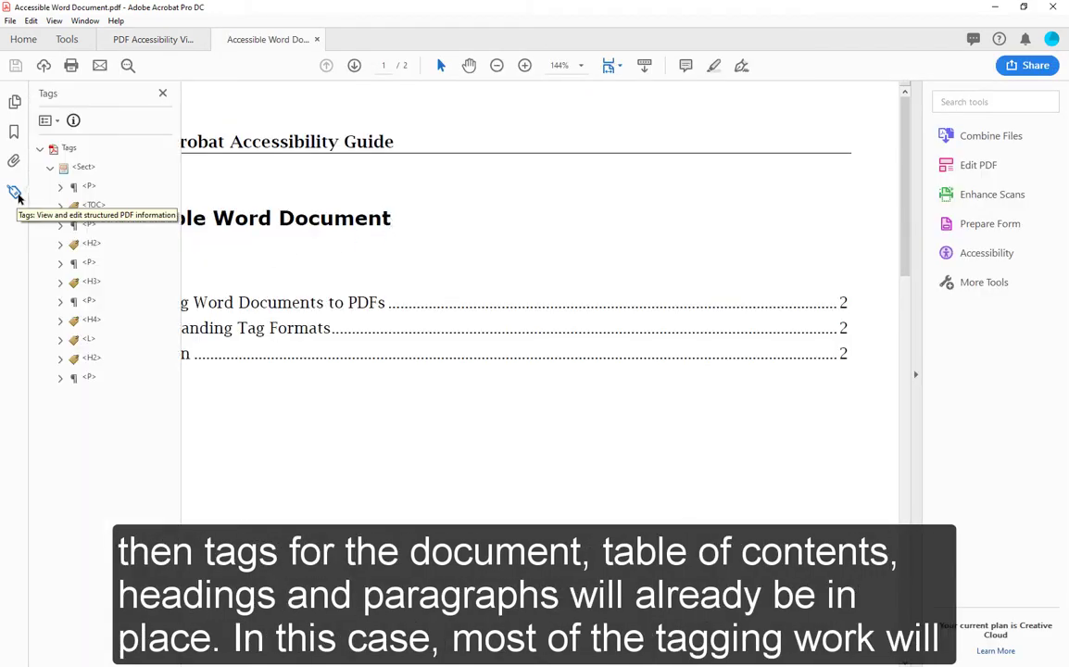
{"action": "left_click", "coordinate": [93, 205]}
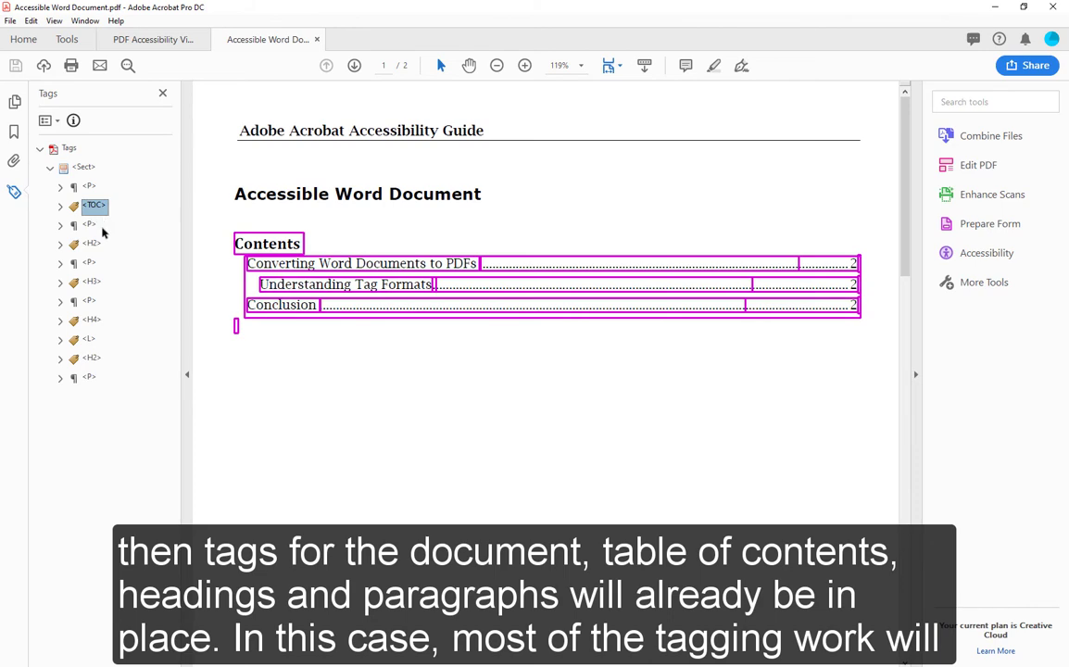
{"action": "left_click", "coordinate": [92, 244]}
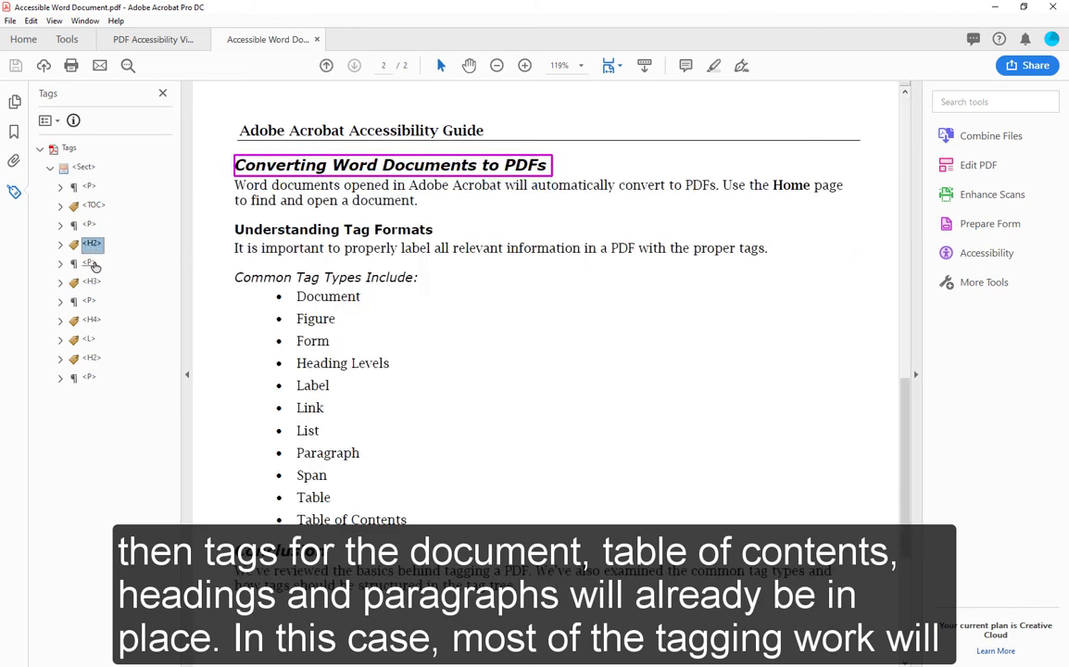
{"action": "left_click", "coordinate": [91, 264]}
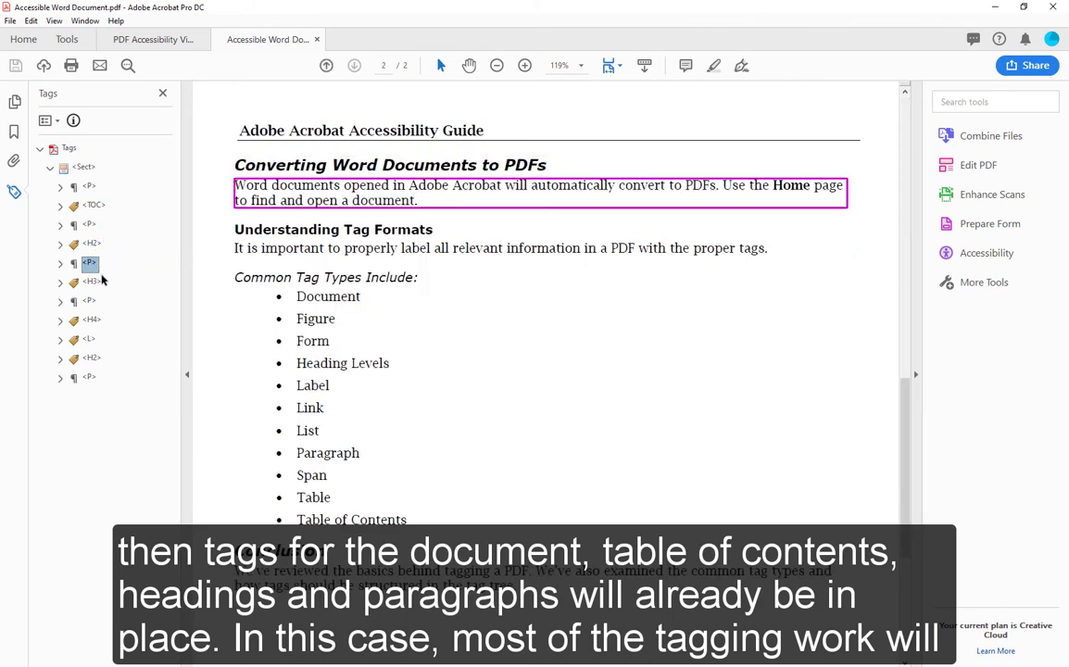
- Examine the page content behind the <H3> tag
{"action": "left_click", "coordinate": [98, 282]}
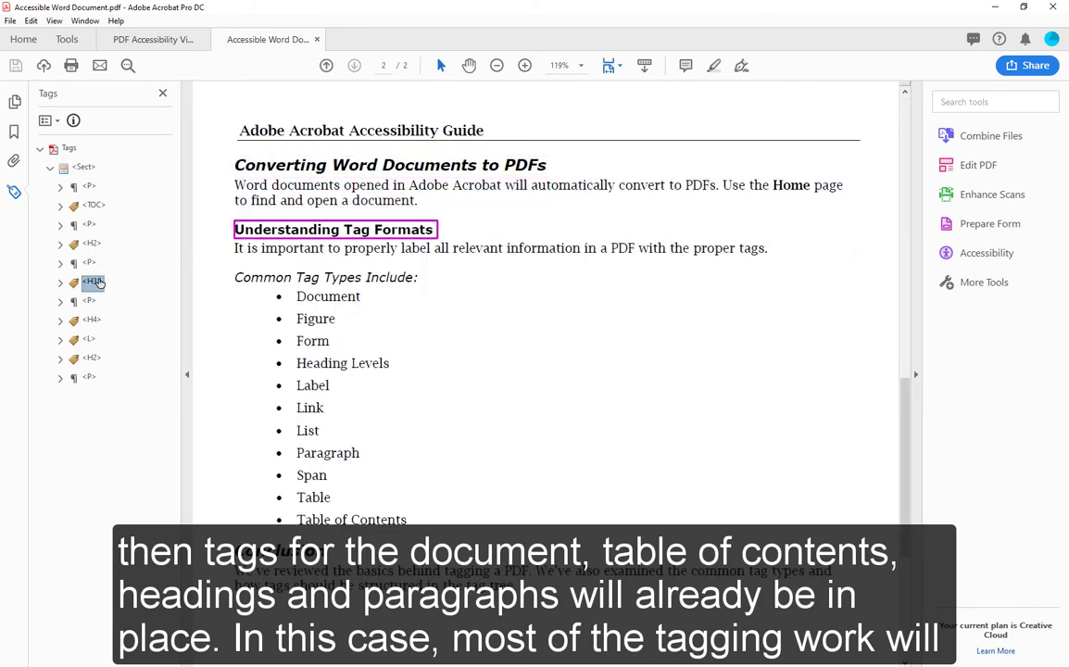
{"action": "left_click", "coordinate": [205, 264]}
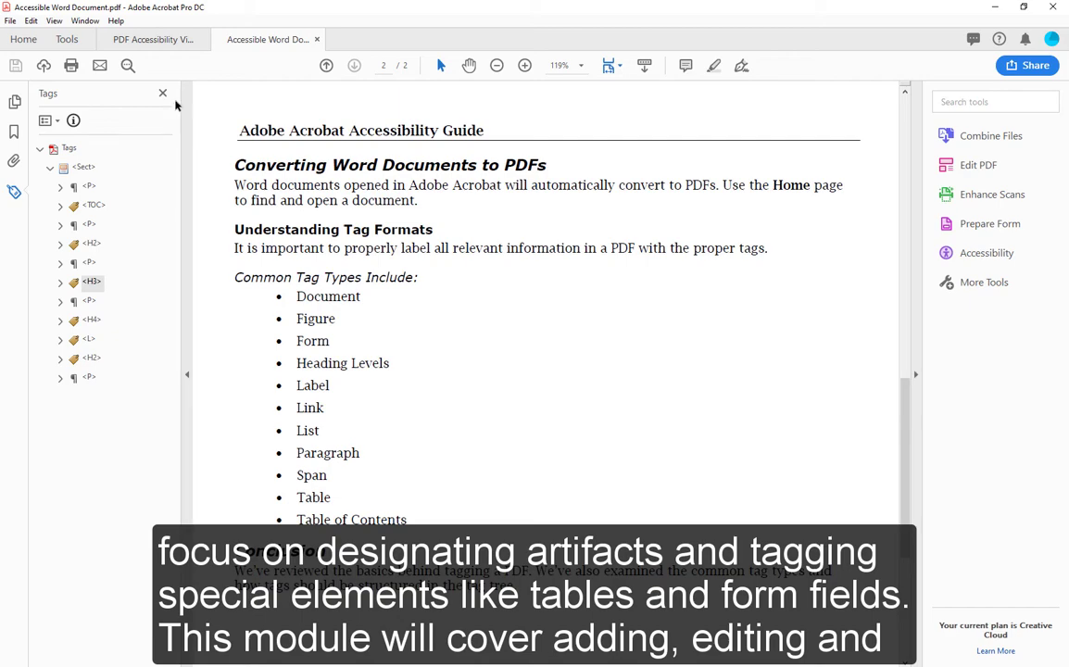
- Switch to the PDF Accessibility Violations document and delete its <TOC> tag
{"action": "left_click", "coordinate": [165, 41]}
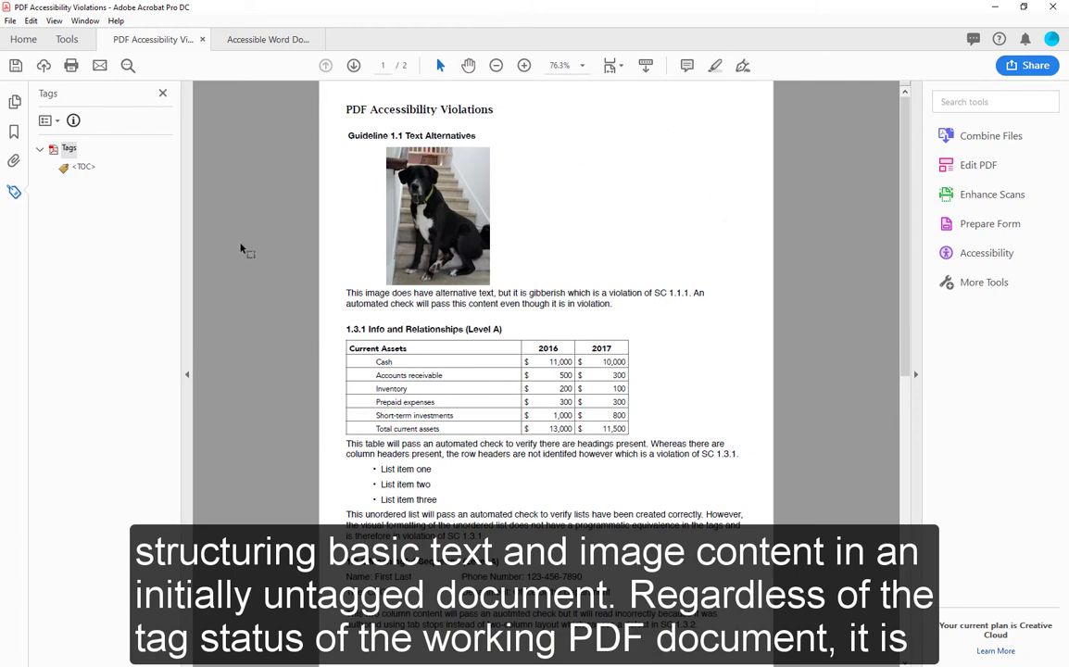
{"action": "right_click", "coordinate": [84, 167]}
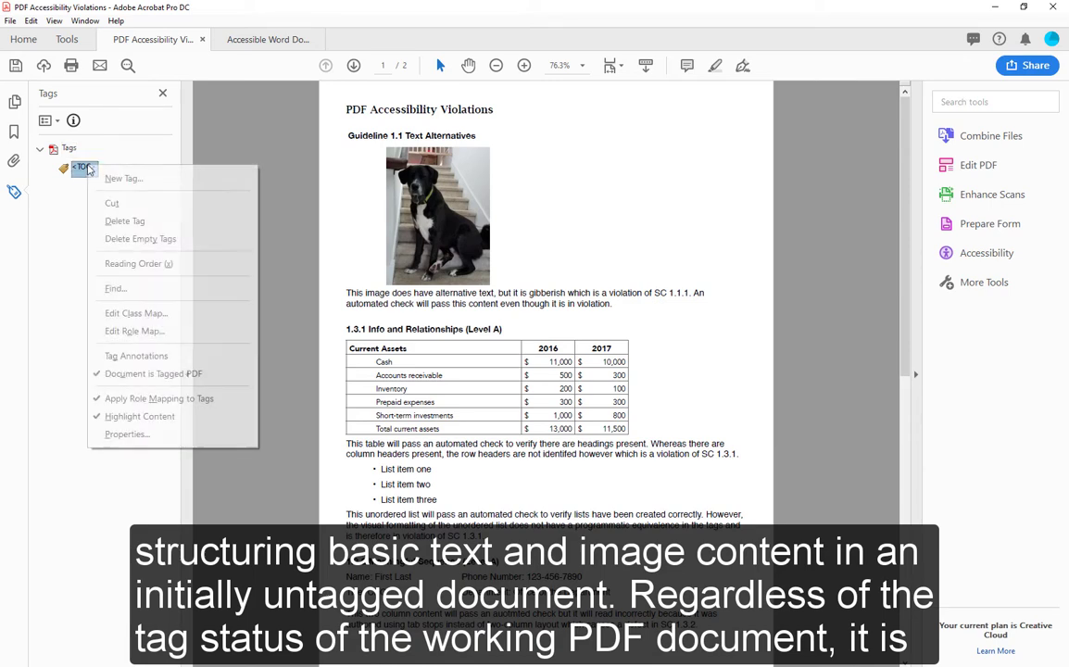
{"action": "left_click", "coordinate": [137, 223]}
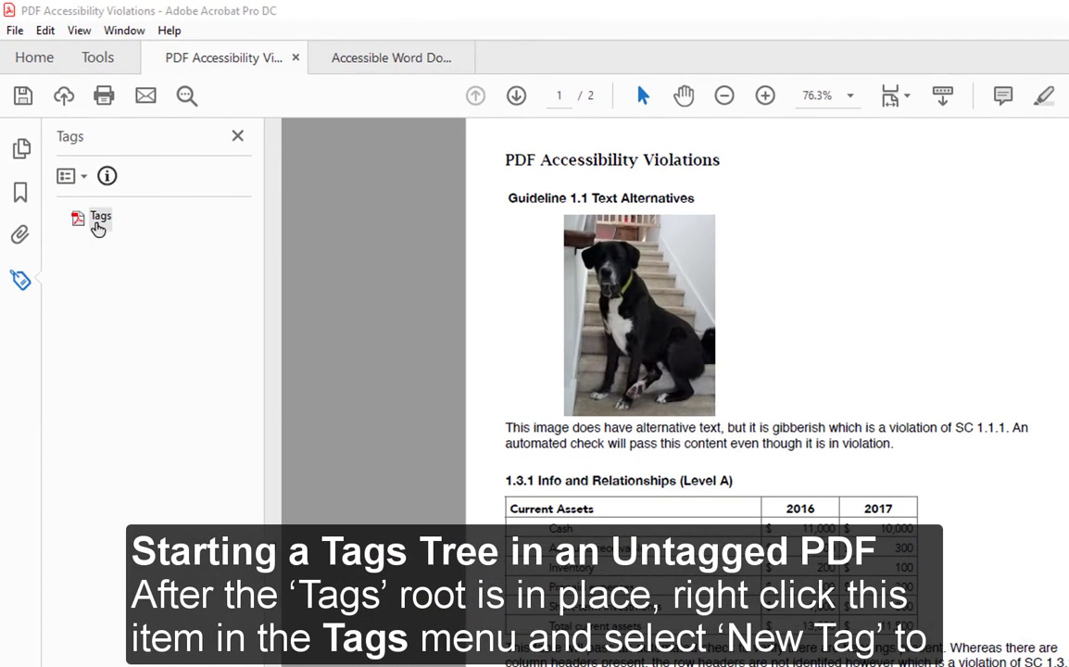
- Add a new tag of type Document under the tags root, leaving its title blank
{"action": "right_click", "coordinate": [99, 228]}
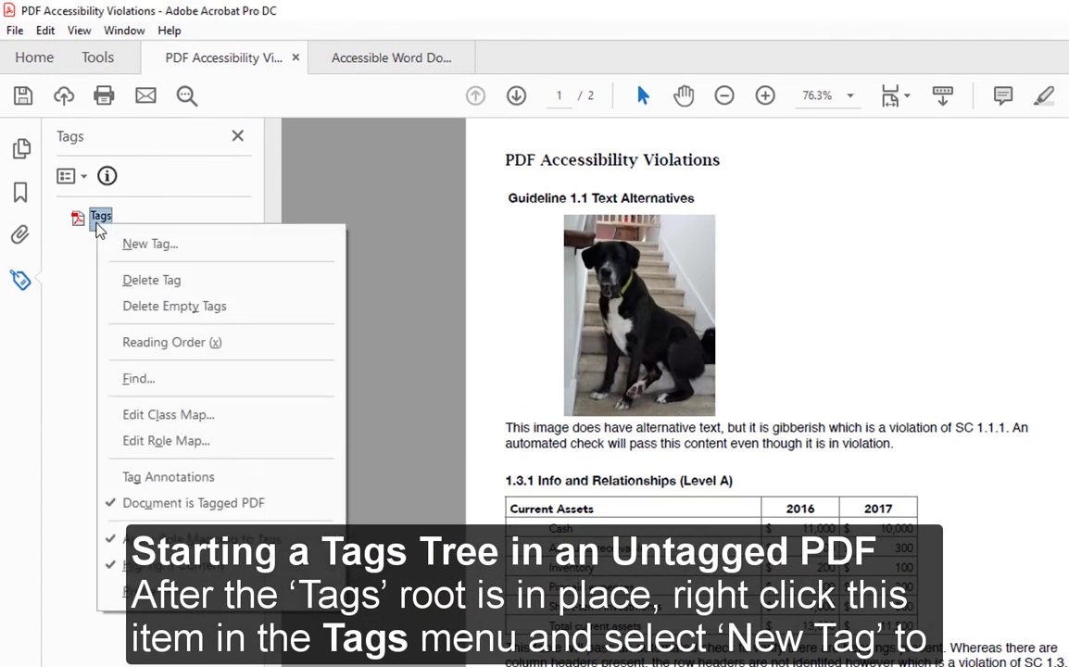
{"action": "left_click", "coordinate": [202, 250]}
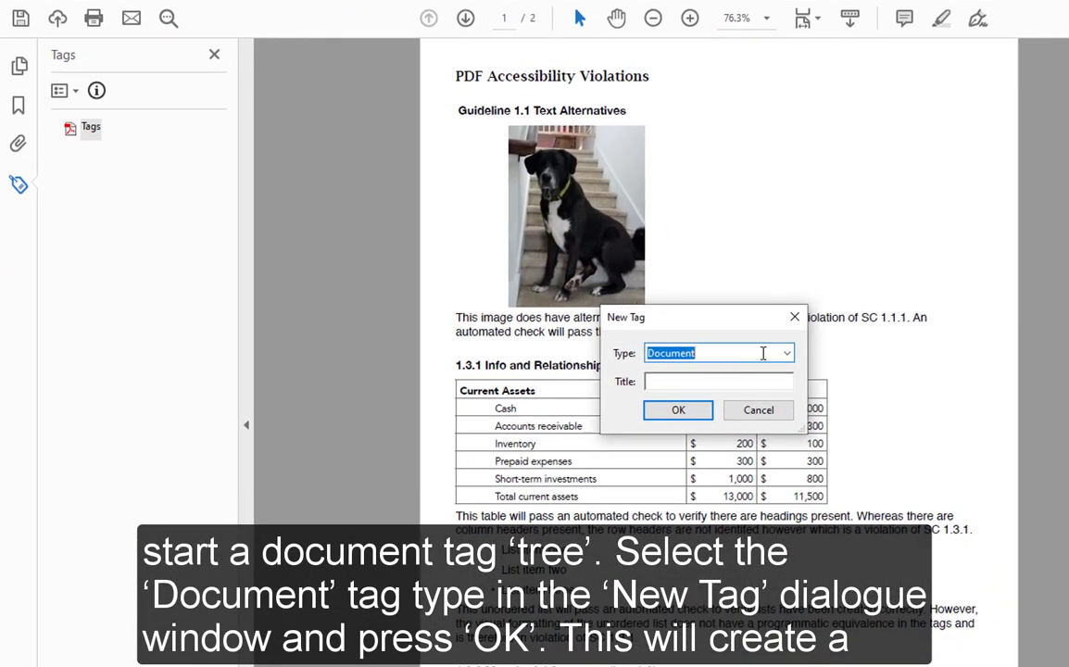
{"action": "left_click", "coordinate": [787, 356]}
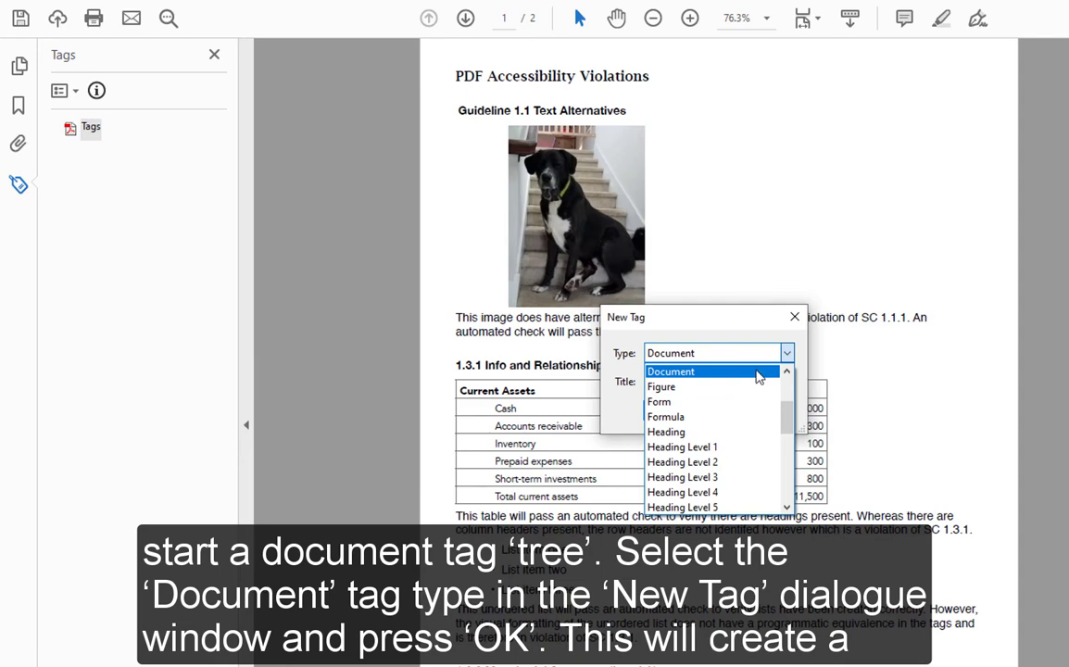
{"action": "left_click", "coordinate": [758, 374]}
{"action": "left_click", "coordinate": [689, 410]}
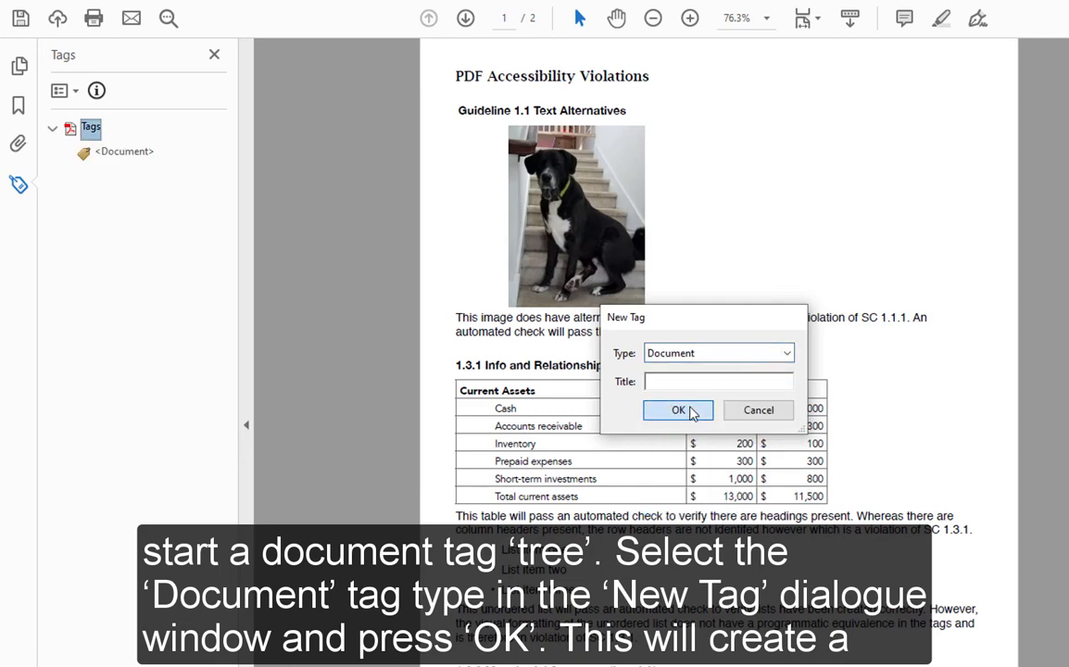
{"action": "left_click", "coordinate": [127, 155]}
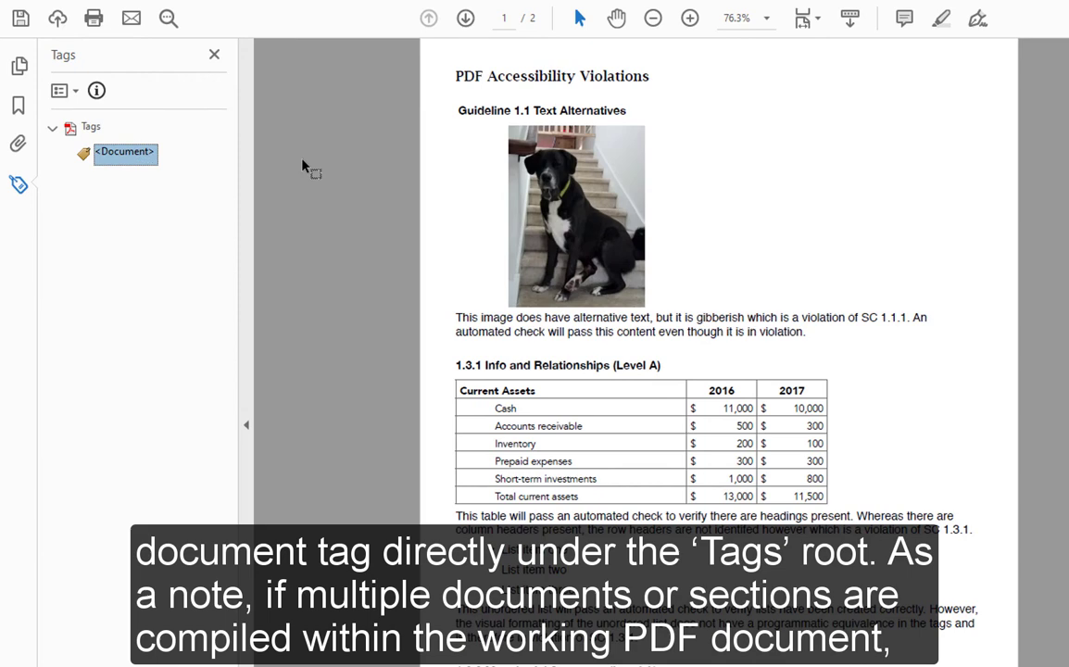
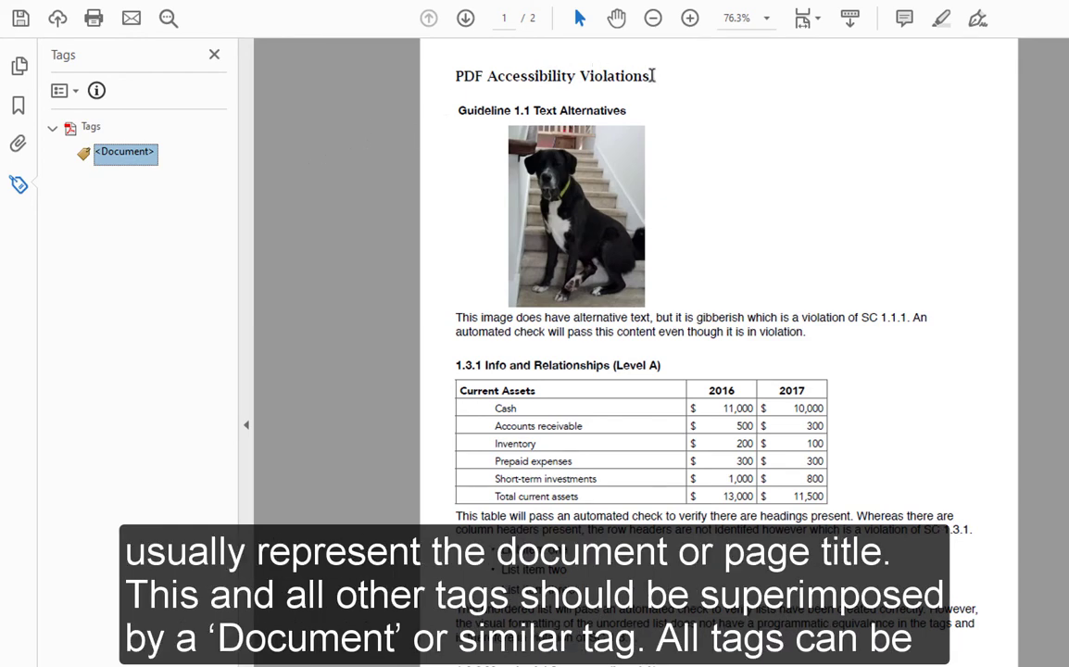
{"action": "left_click_drag", "start_coordinate": [624, 76], "coordinate": [451, 74]}
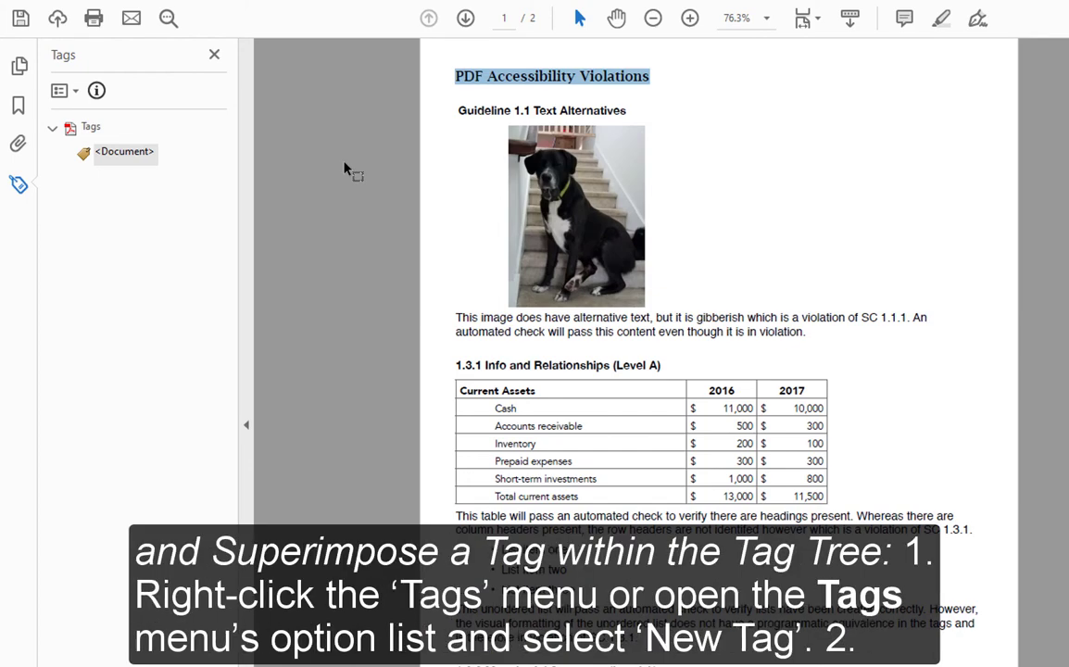
{"action": "left_click", "coordinate": [418, 158]}
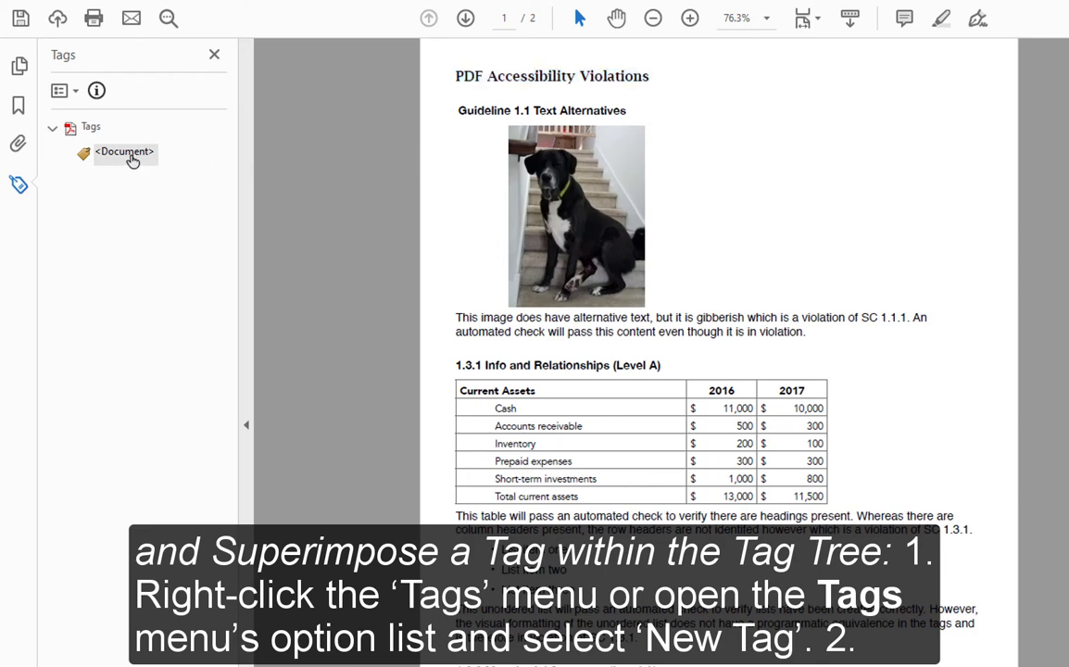
- Add a new tag of type Heading Level 1 to the tag tree, leaving its title blank
{"action": "left_click", "coordinate": [73, 95]}
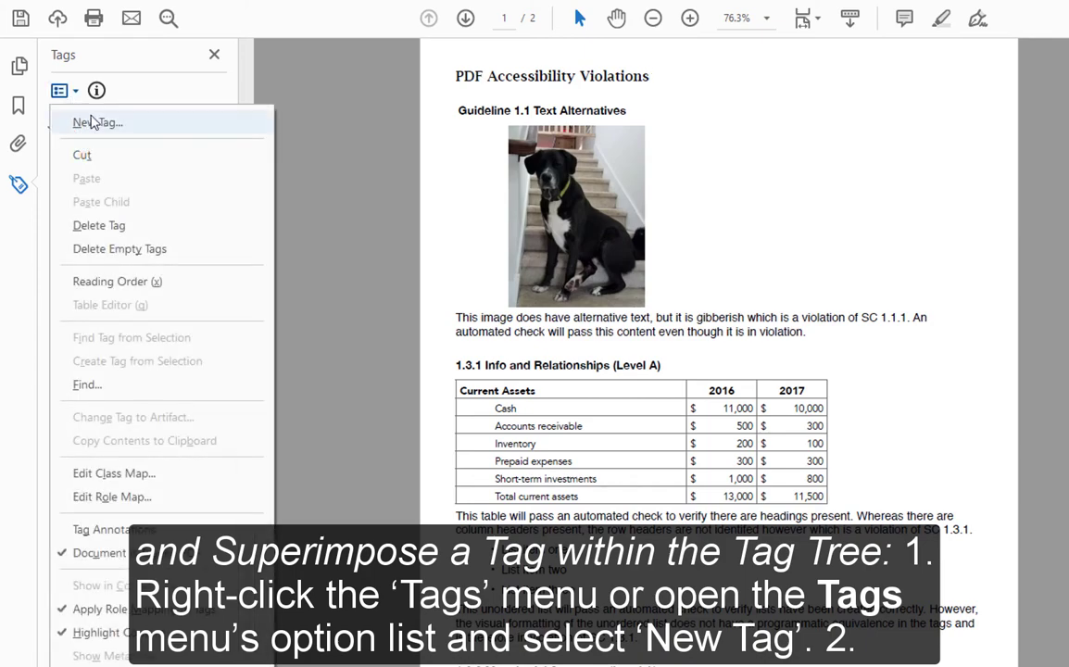
{"action": "left_click", "coordinate": [92, 121]}
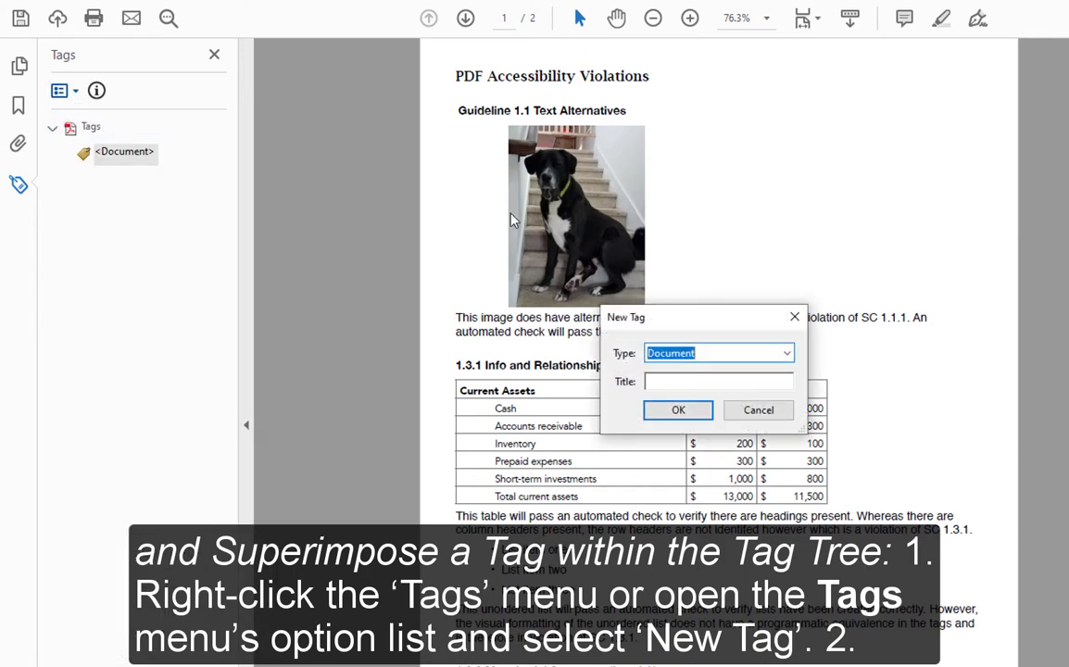
{"action": "left_click", "coordinate": [786, 355]}
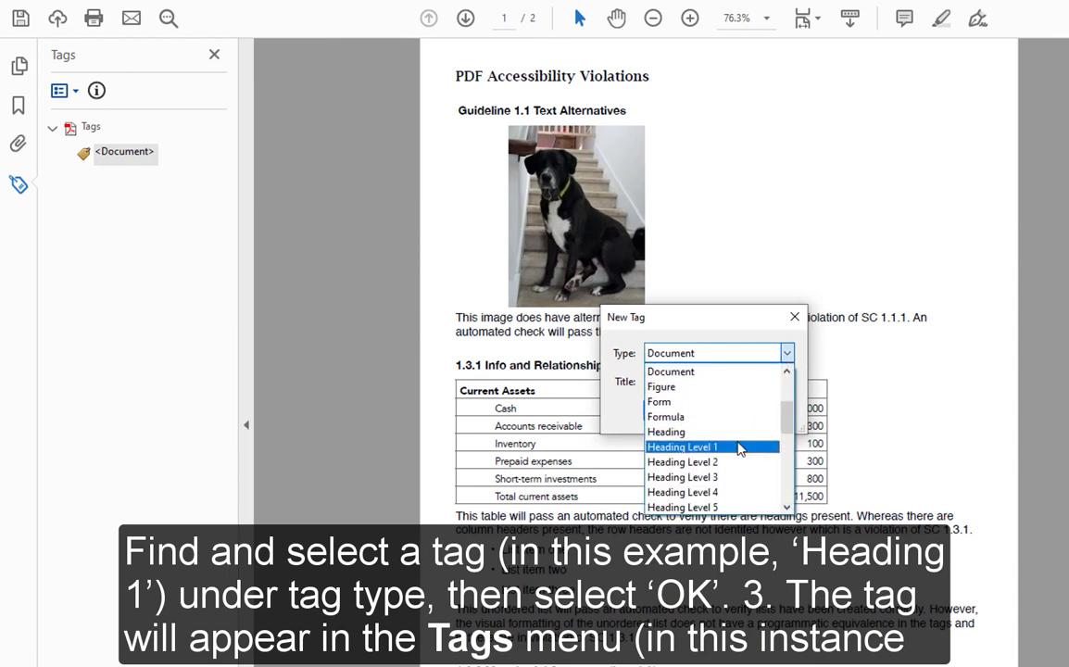
{"action": "left_click", "coordinate": [739, 451]}
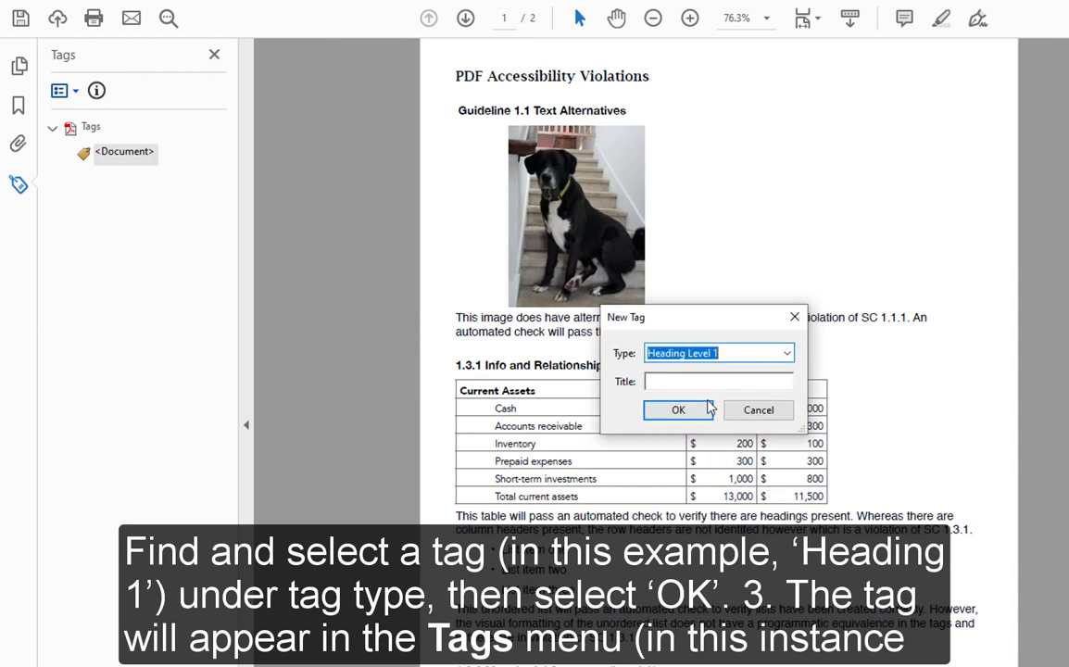
{"action": "left_click", "coordinate": [678, 410]}
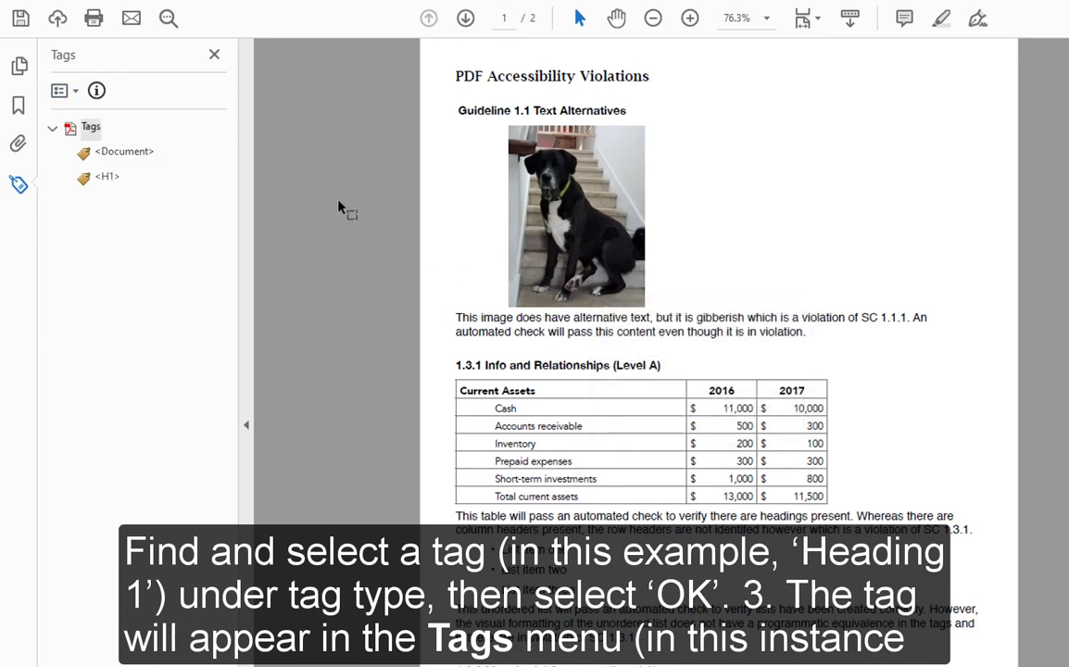
- Nest the <H1> tag inside the <Document> tag and check it by collapsing and expanding the parent
{"action": "left_click", "coordinate": [106, 178]}
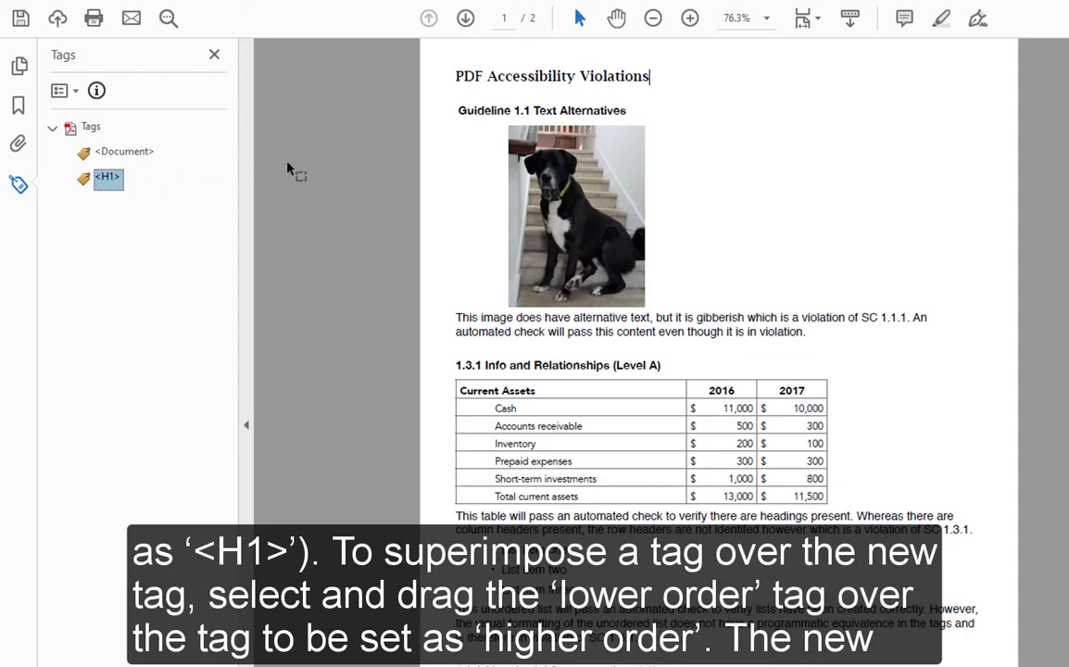
{"action": "left_click_drag", "start_coordinate": [288, 169], "coordinate": [123, 159]}
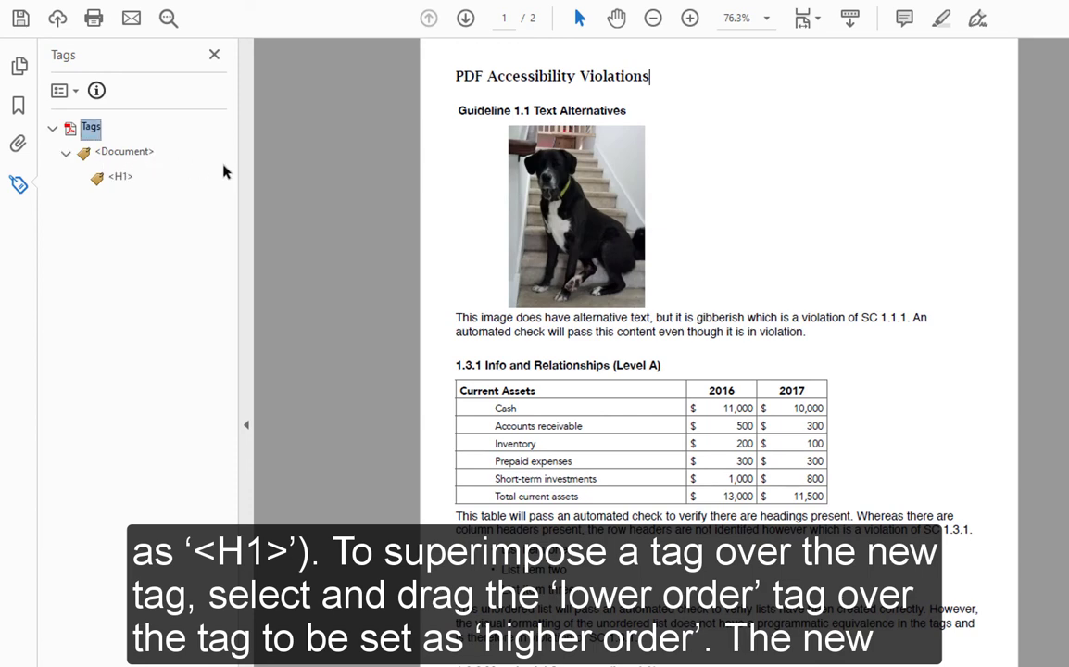
{"action": "left_click", "coordinate": [64, 154]}
{"action": "left_click", "coordinate": [65, 154]}
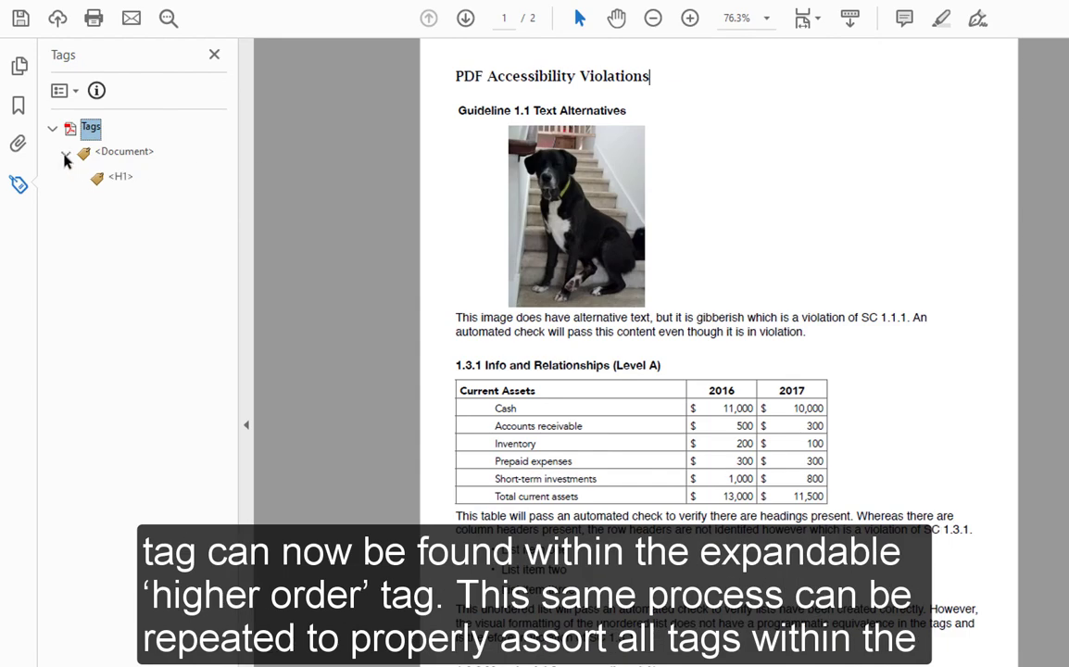
{"action": "left_click", "coordinate": [296, 160]}
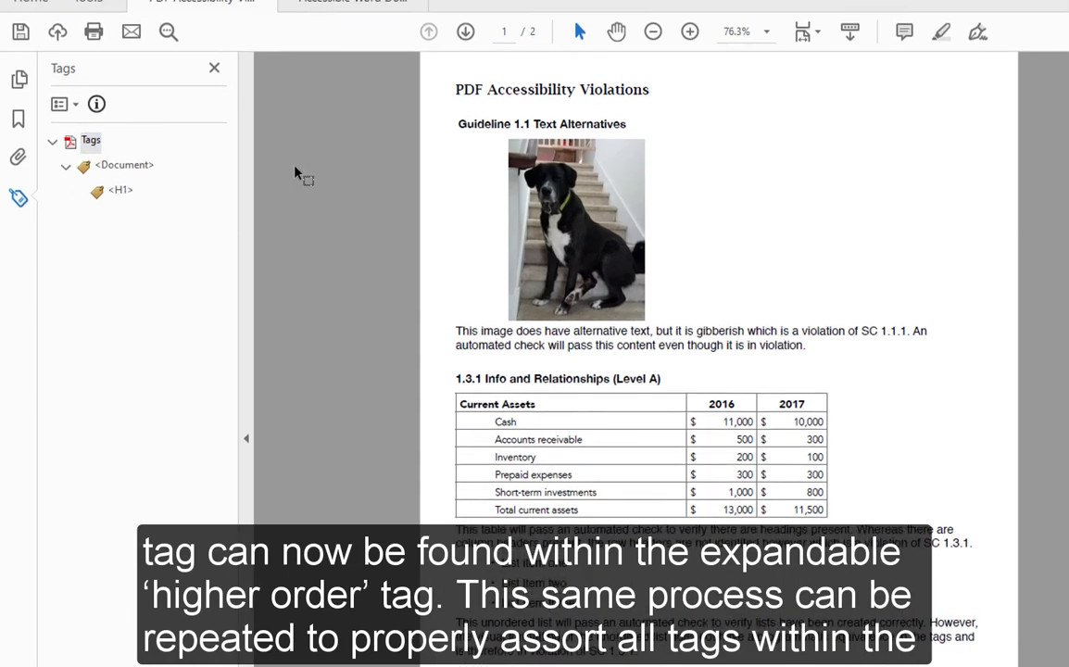
- In the Accessible Word Document, expand the <L> tag and examine the content behind the list and the first <H2>, <H3> and <H4> tags
{"action": "left_click", "coordinate": [325, 28]}
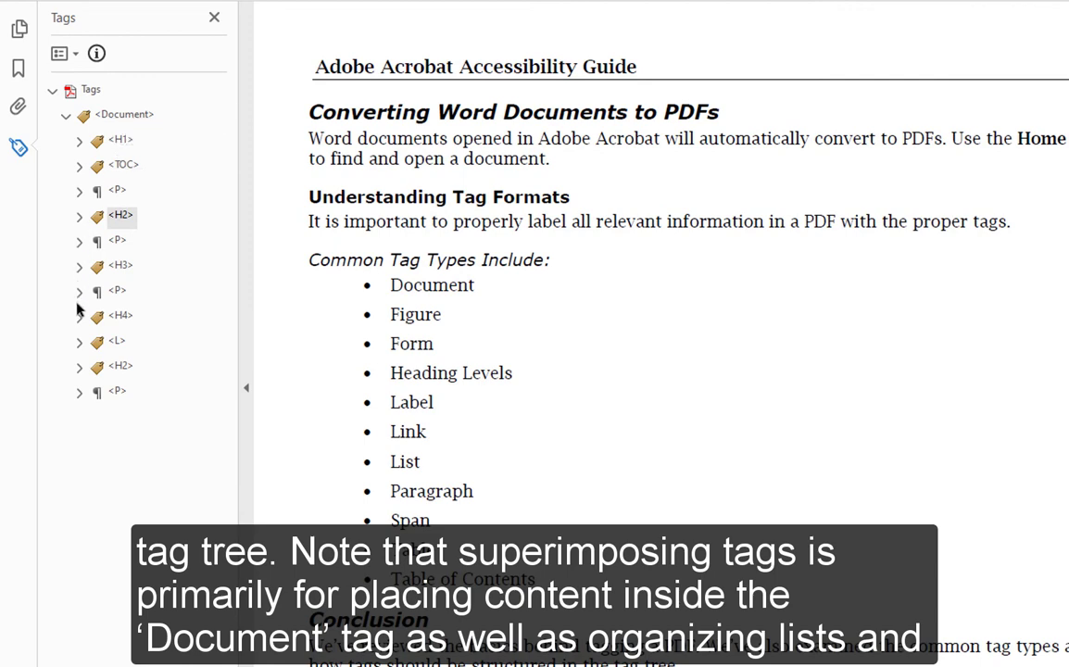
{"action": "left_click", "coordinate": [99, 347]}
{"action": "left_click", "coordinate": [80, 343]}
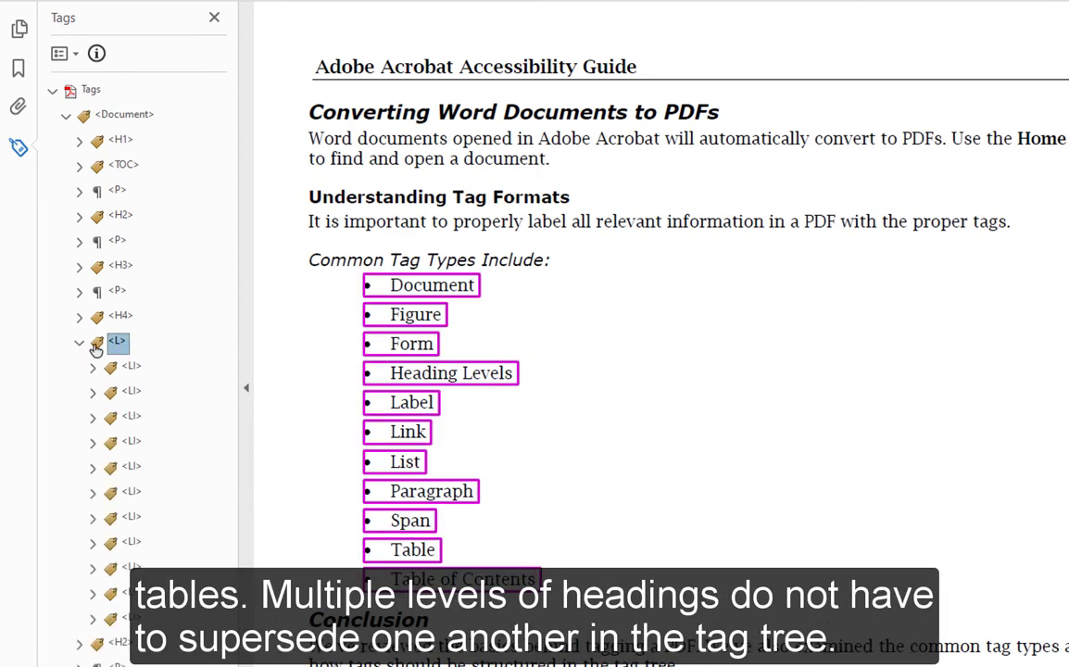
{"action": "left_click", "coordinate": [120, 215]}
{"action": "left_click", "coordinate": [126, 268]}
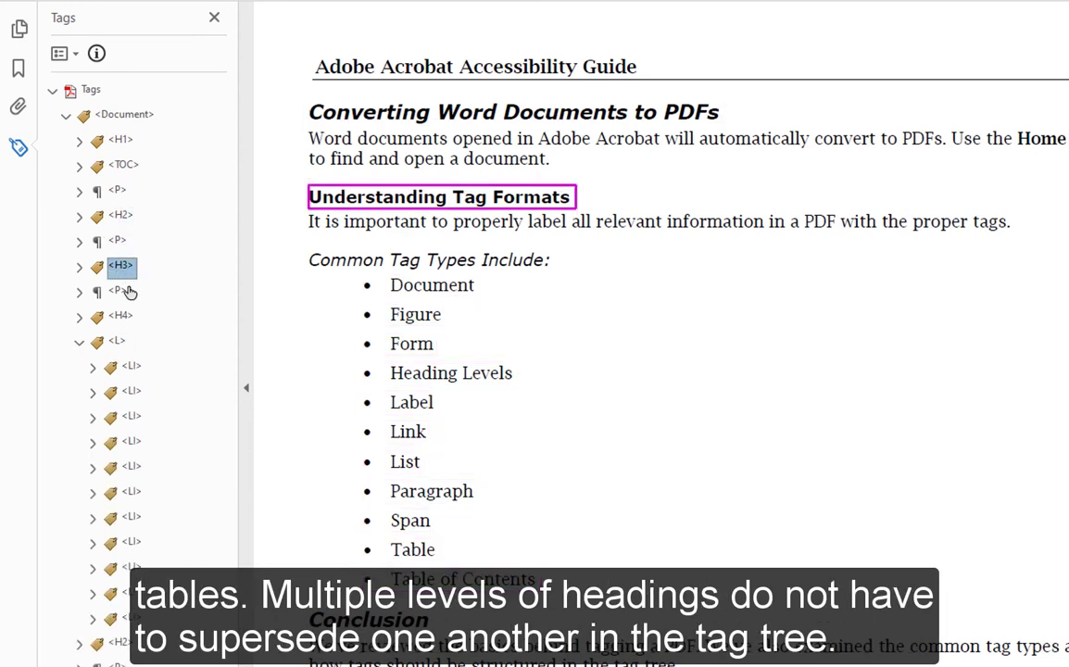
{"action": "left_click", "coordinate": [126, 317]}
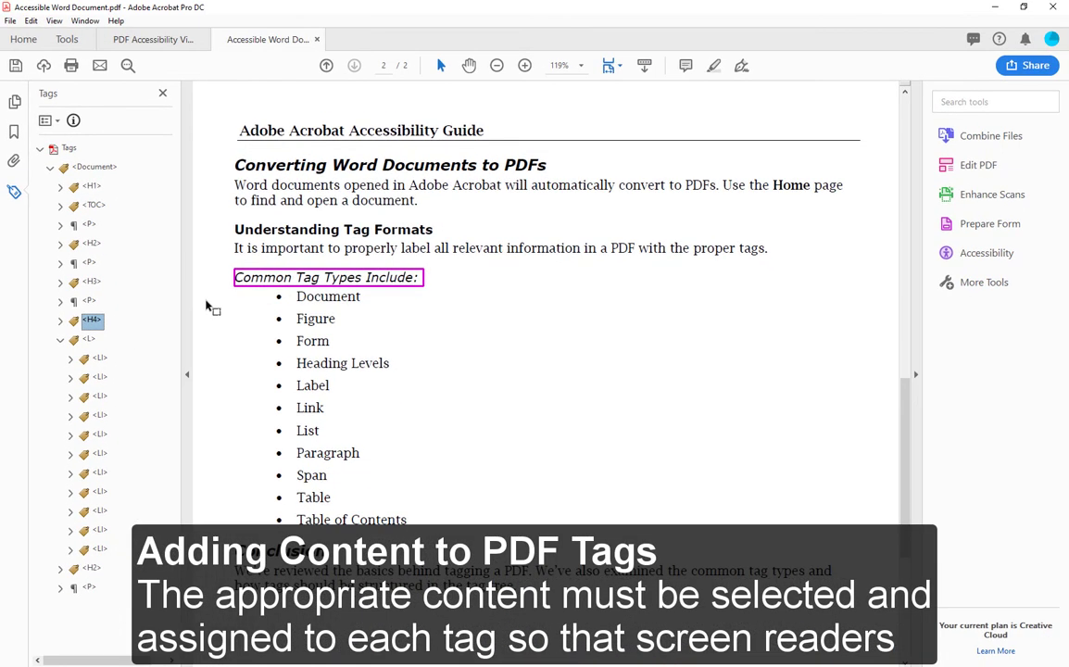
- In PDF Accessibility Violations, assign the page title text to the <H1> tag with Create Tag from Selection and check the tagged content
{"action": "left_click", "coordinate": [153, 39]}
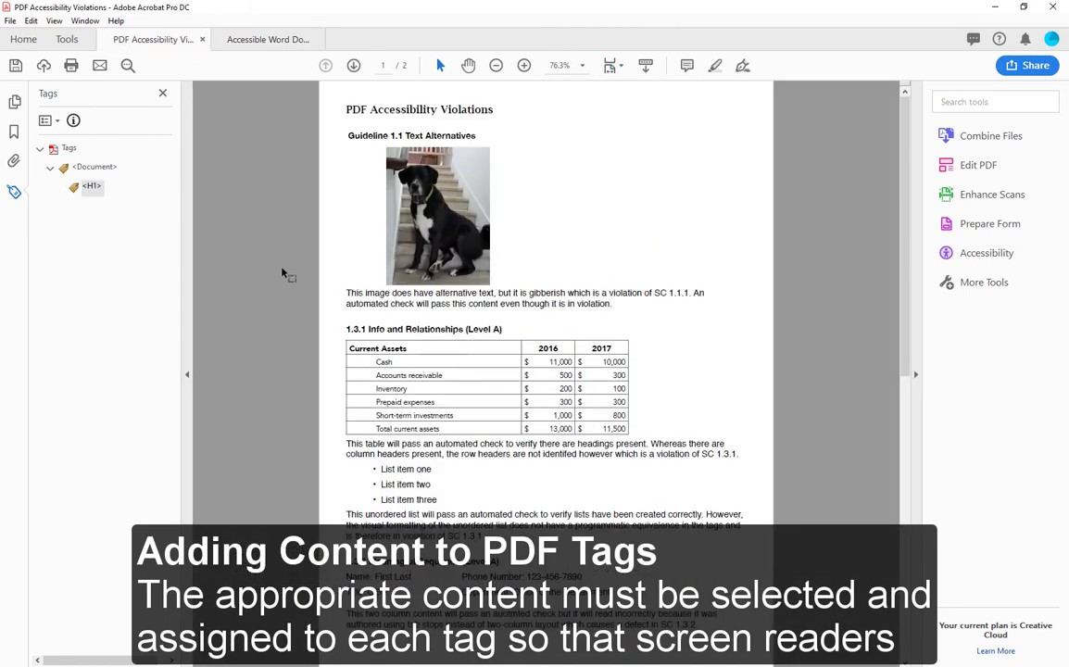
{"action": "left_click_drag", "start_coordinate": [346, 293], "coordinate": [667, 457]}
{"action": "left_click", "coordinate": [203, 257]}
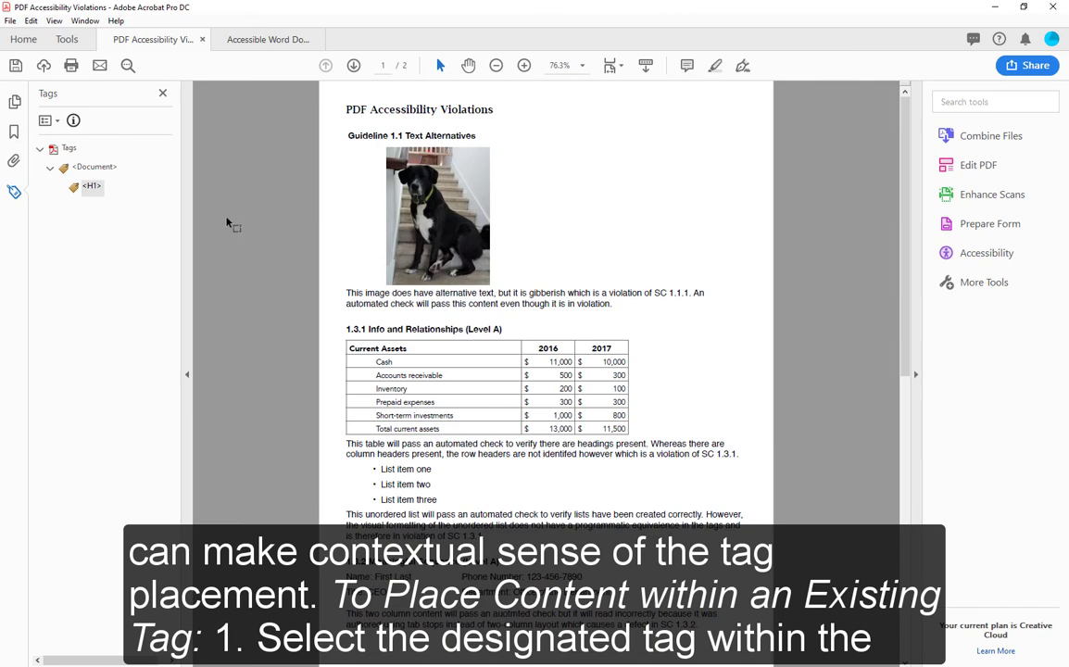
{"action": "left_click", "coordinate": [87, 189]}
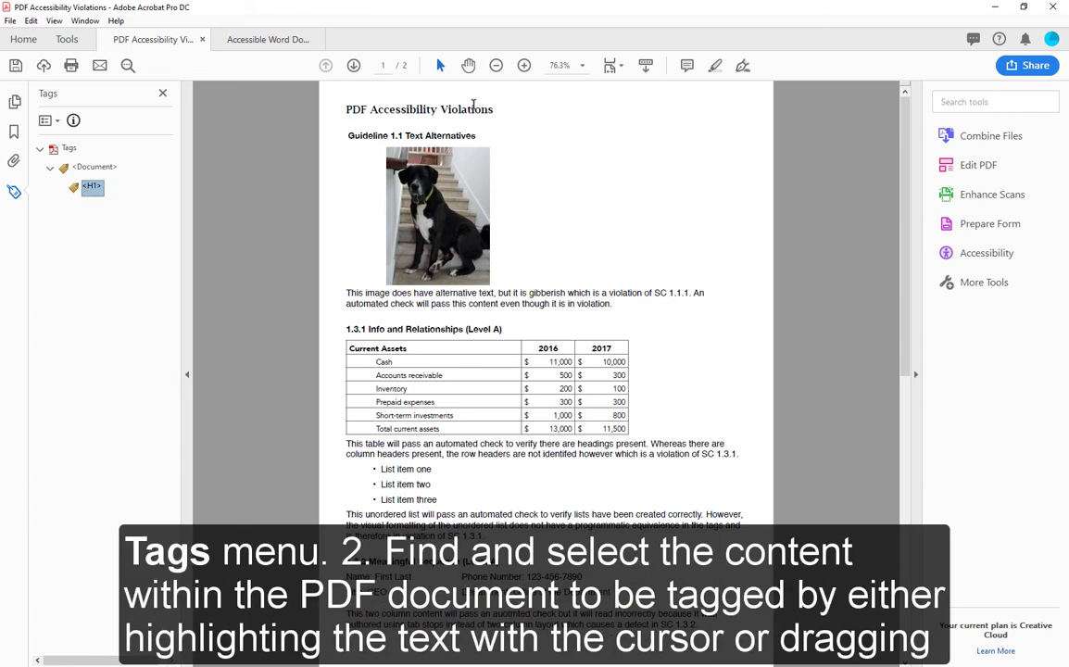
{"action": "left_click_drag", "start_coordinate": [497, 109], "coordinate": [338, 107]}
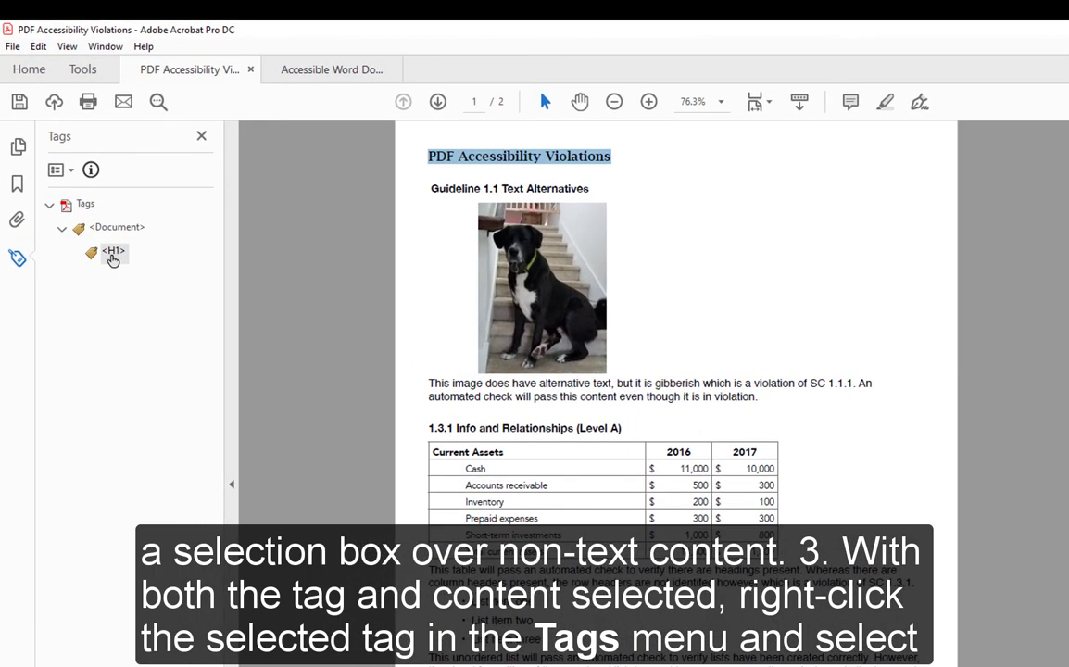
{"action": "right_click", "coordinate": [112, 258]}
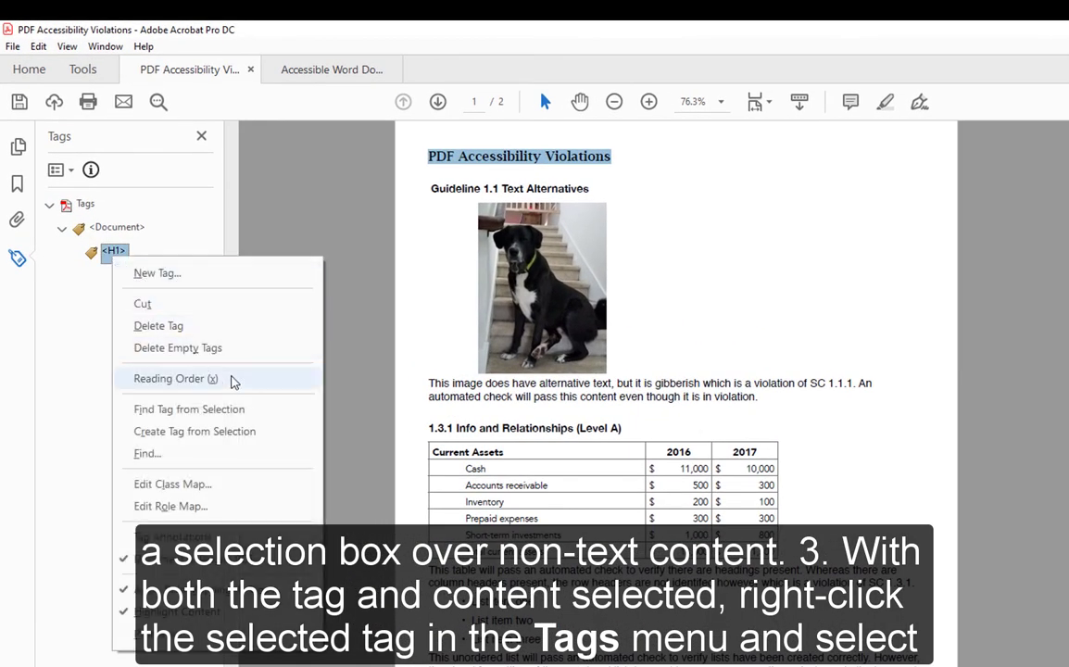
{"action": "left_click", "coordinate": [288, 437]}
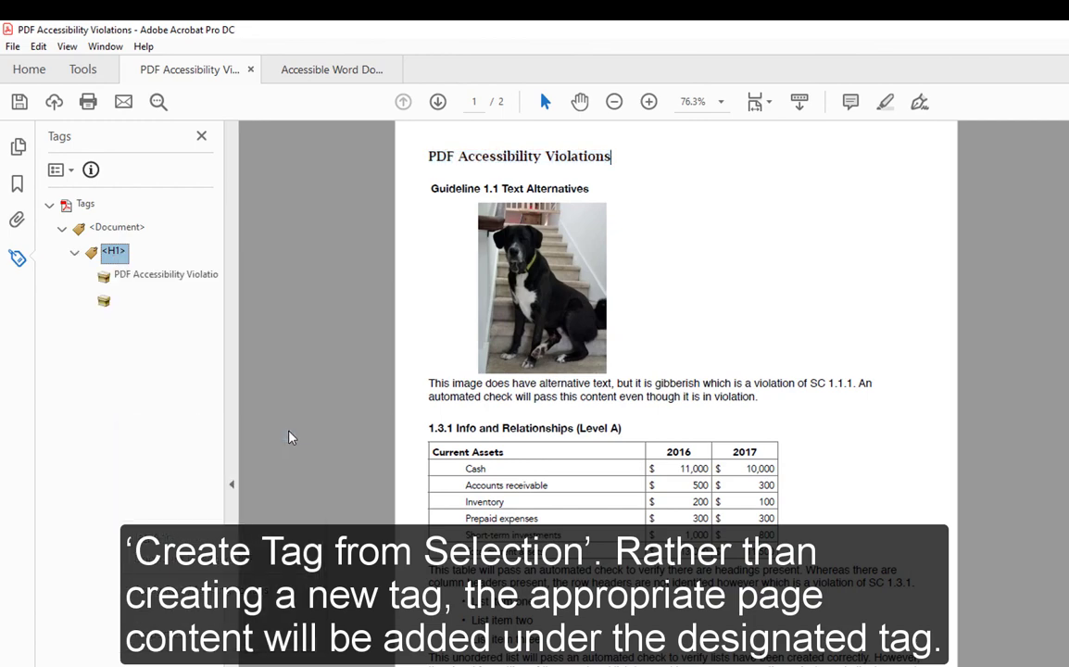
{"action": "left_click", "coordinate": [186, 281]}
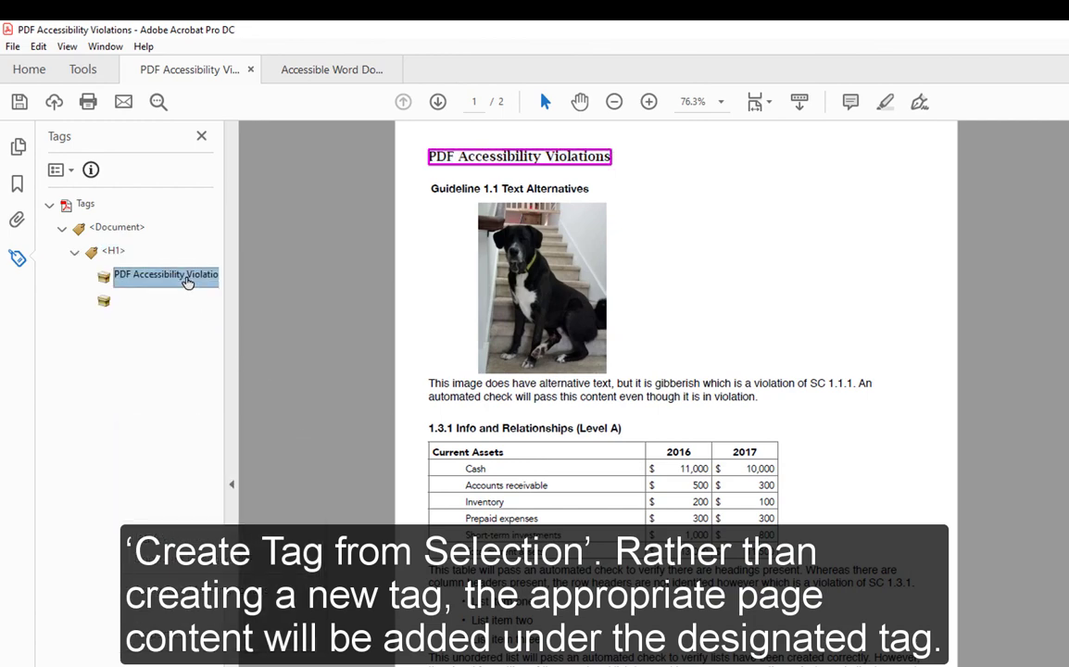
{"action": "left_click", "coordinate": [117, 253]}
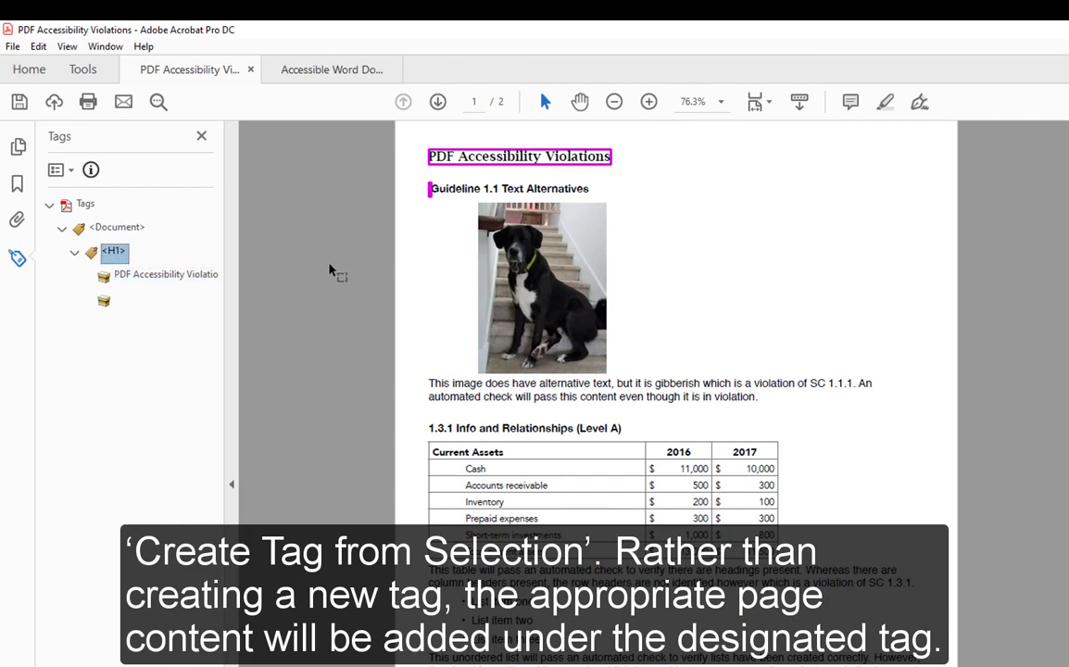